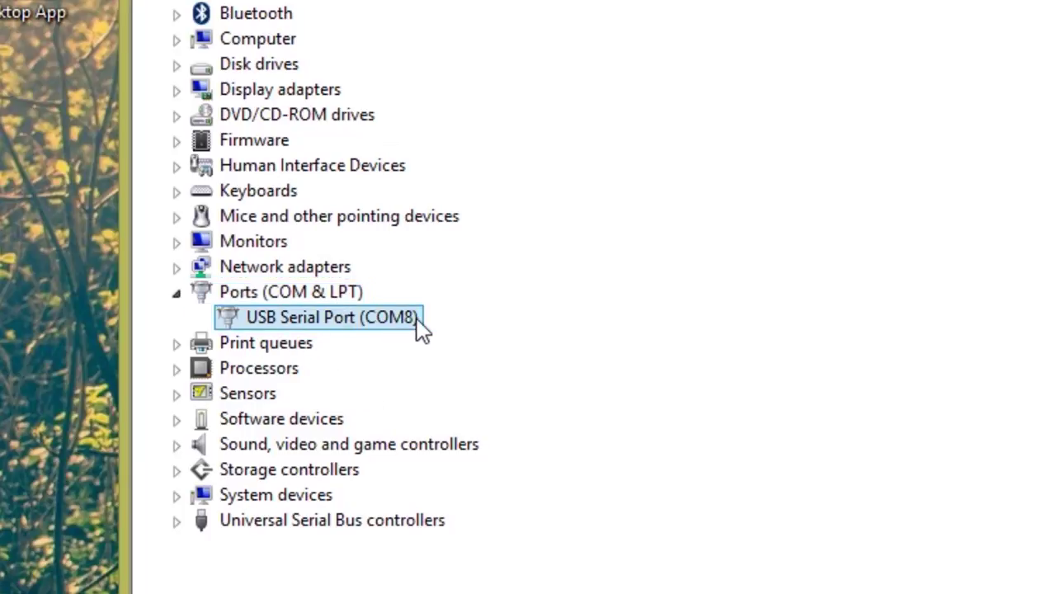
Open the properties of the USB Serial Port (COM8) and set its bits per second to 115200
right_click(359, 325)
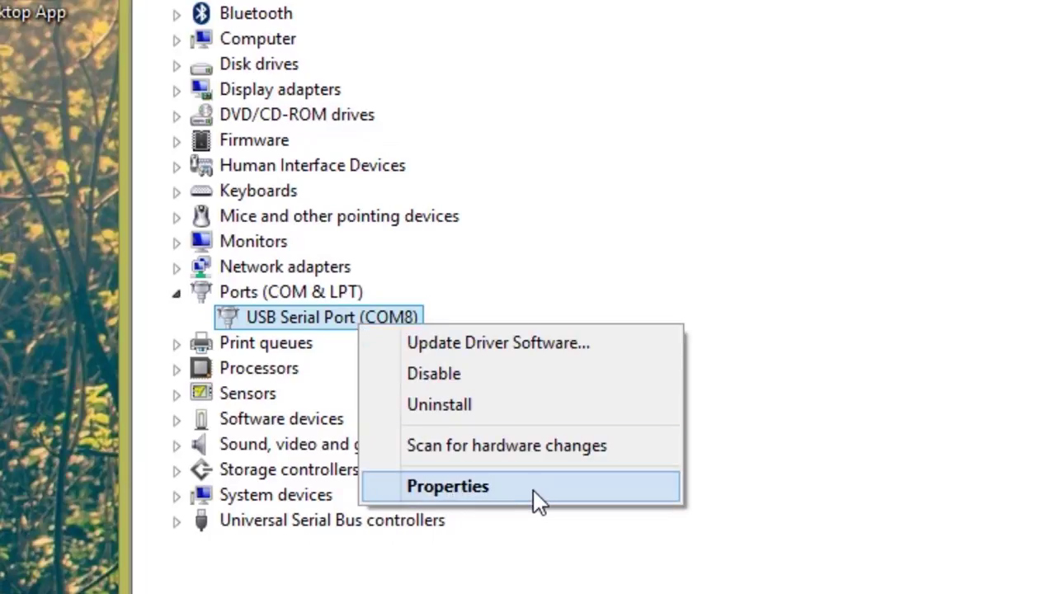
click(500, 491)
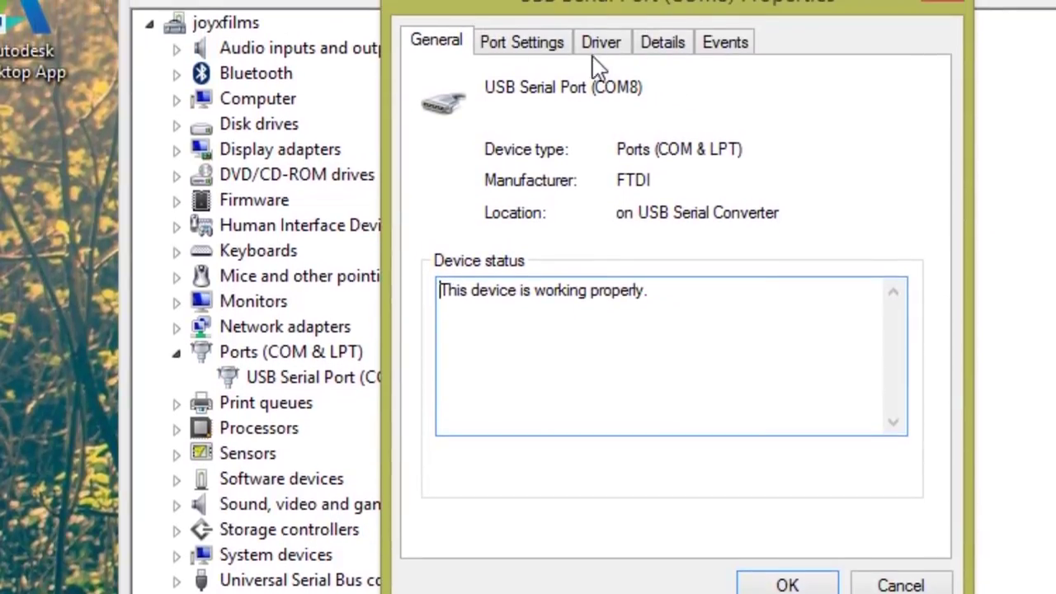
click(522, 51)
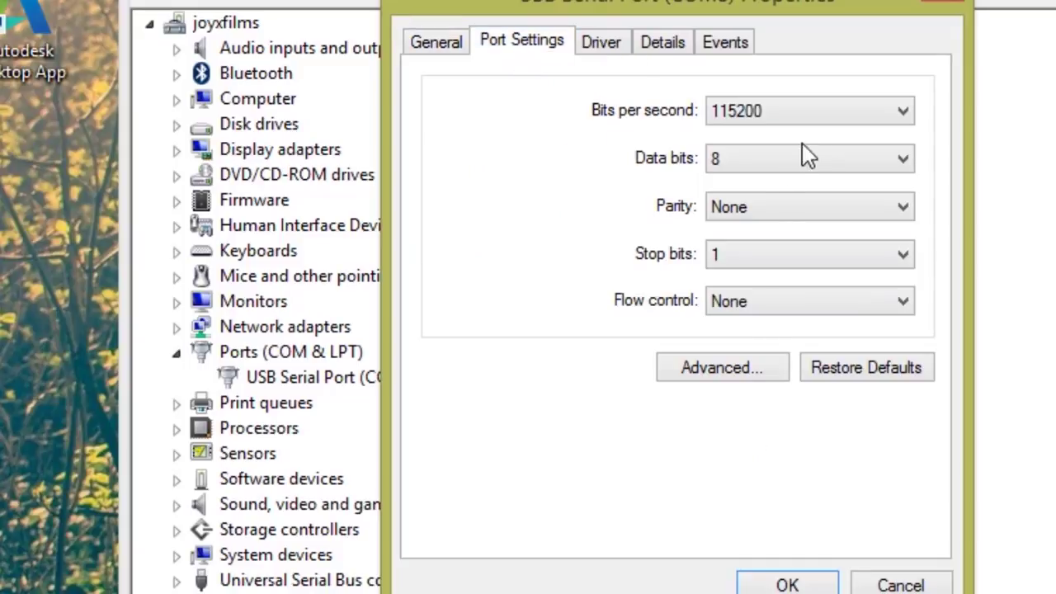
click(756, 126)
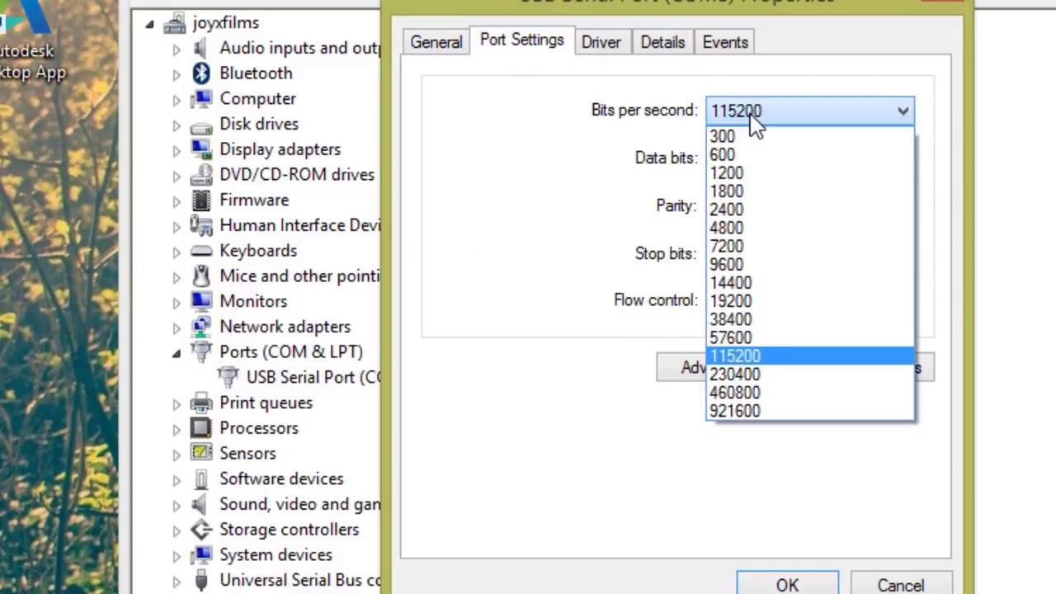
click(756, 266)
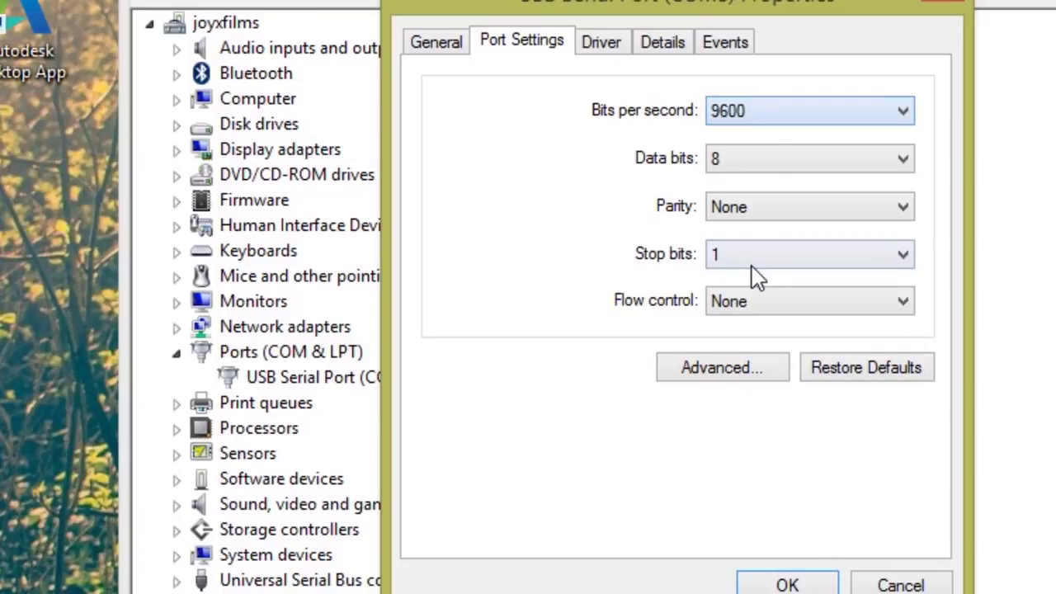
click(762, 126)
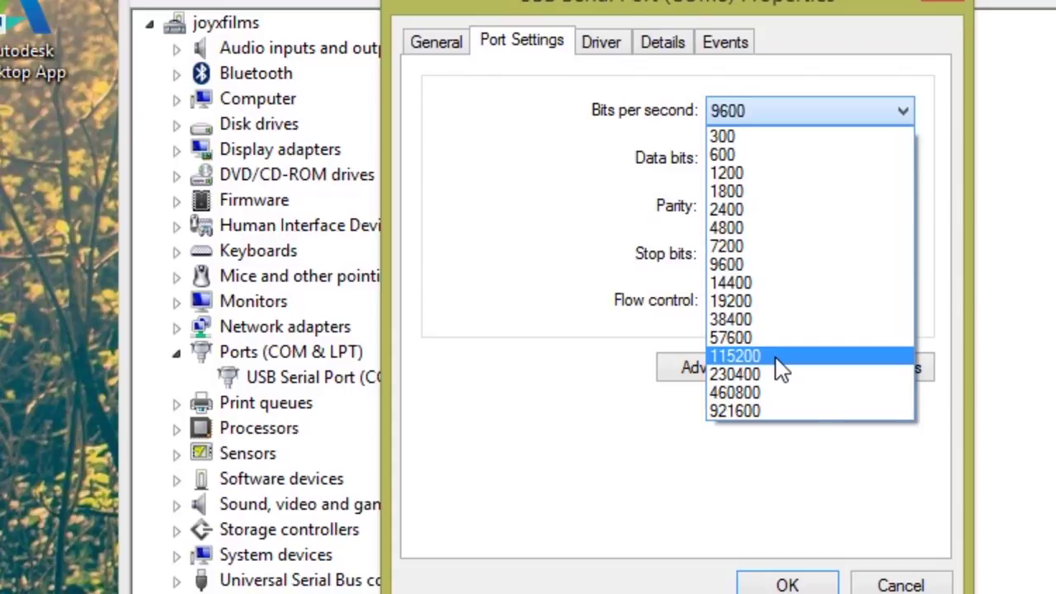
click(780, 372)
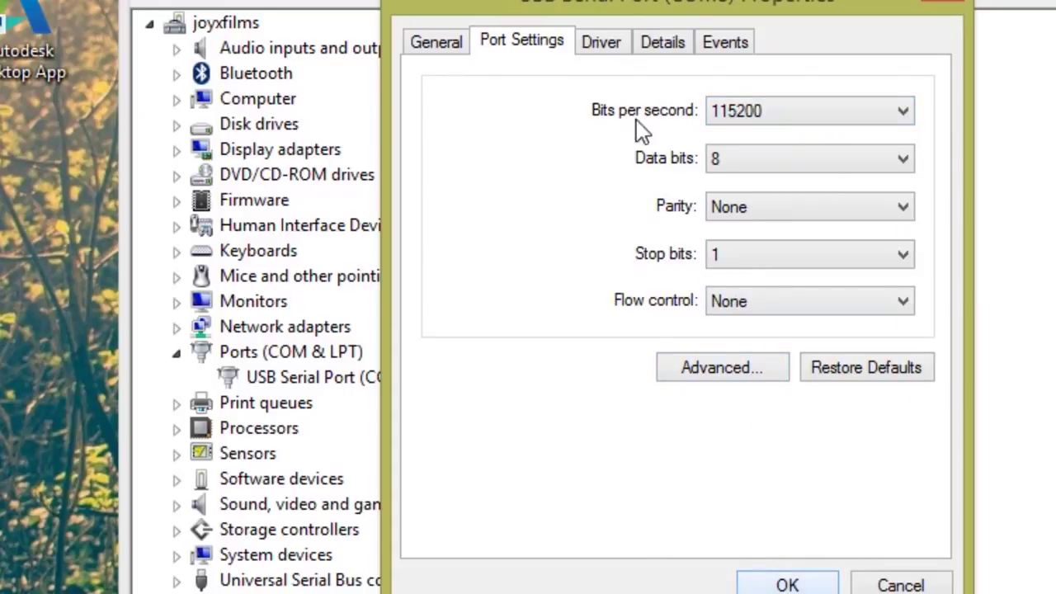
Review the driver, details and events information of the USB serial port
click(602, 42)
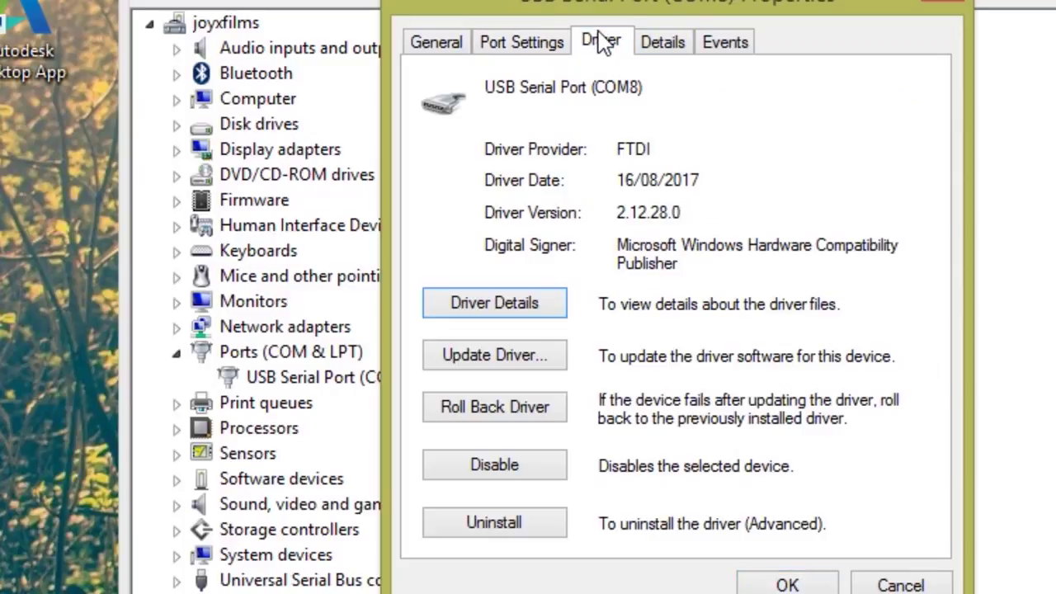
click(660, 45)
click(727, 43)
Check the COM port numbers on offer in the advanced settings of the USB serial port
click(522, 42)
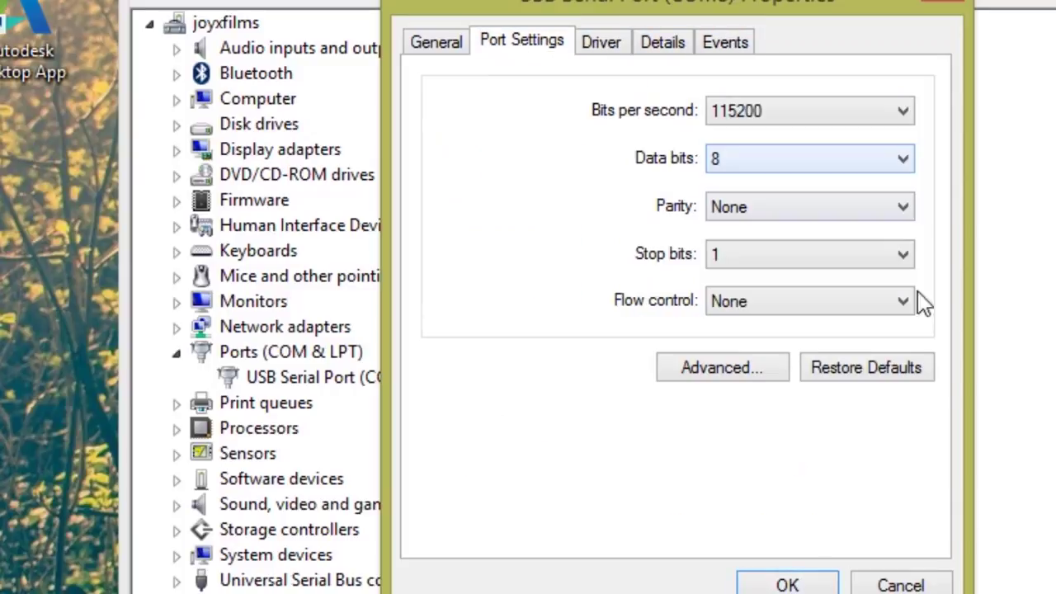
click(722, 377)
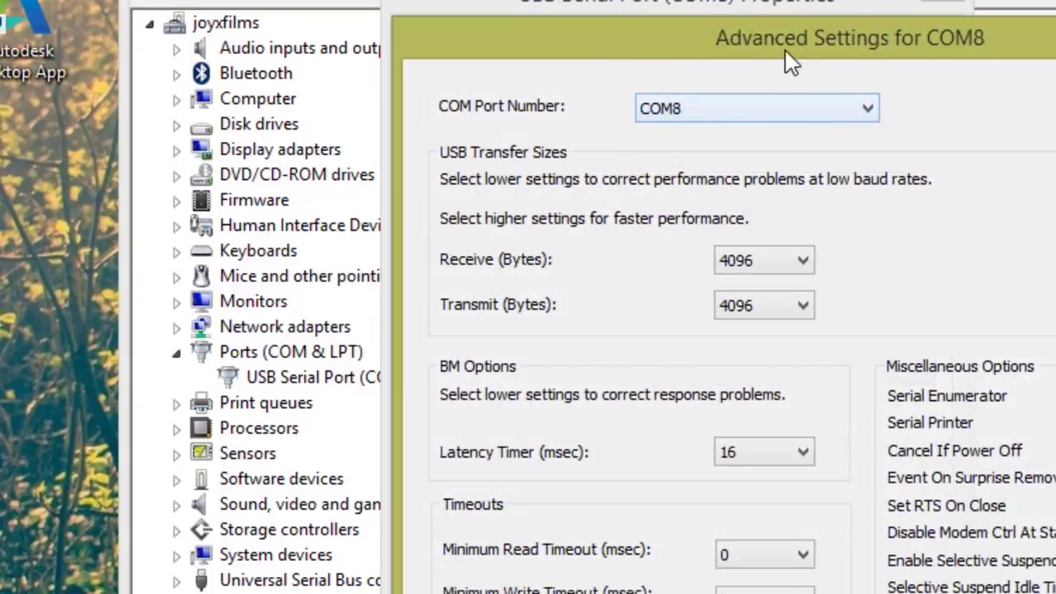
drag(786, 58, 679, 27)
click(665, 80)
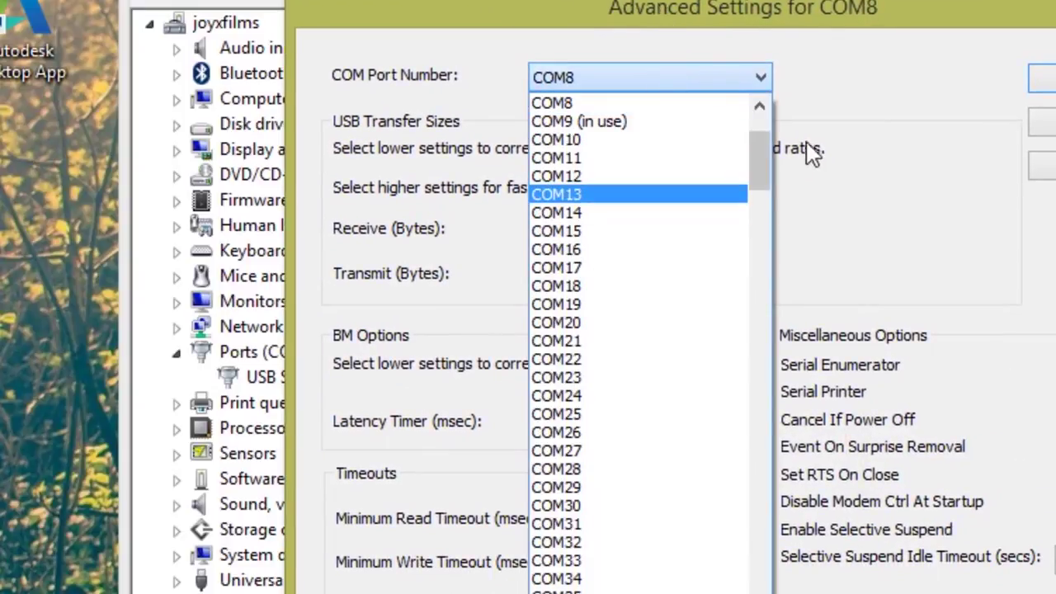
drag(760, 153, 759, 99)
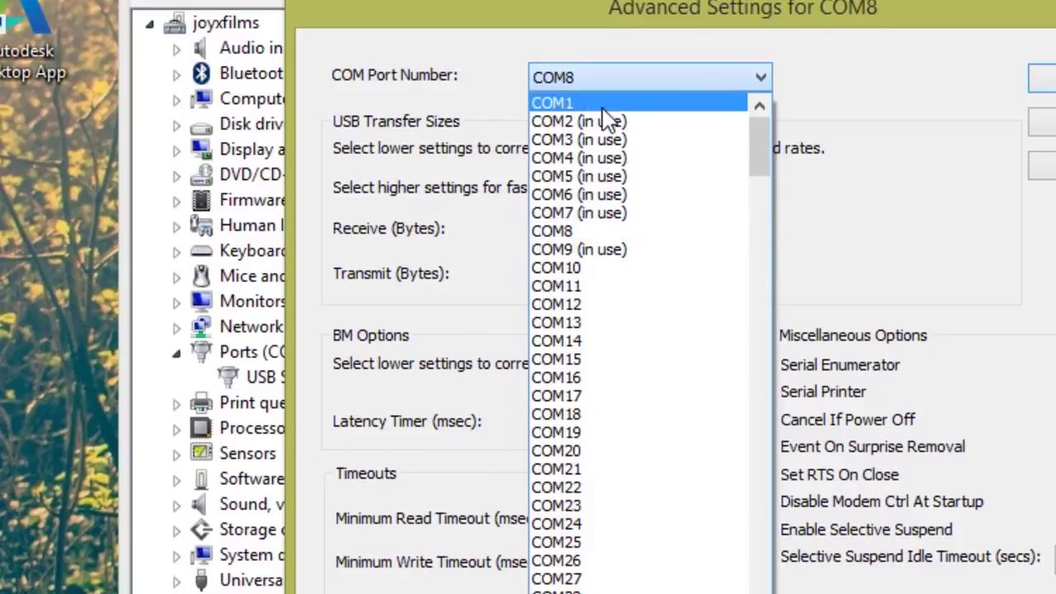
click(939, 206)
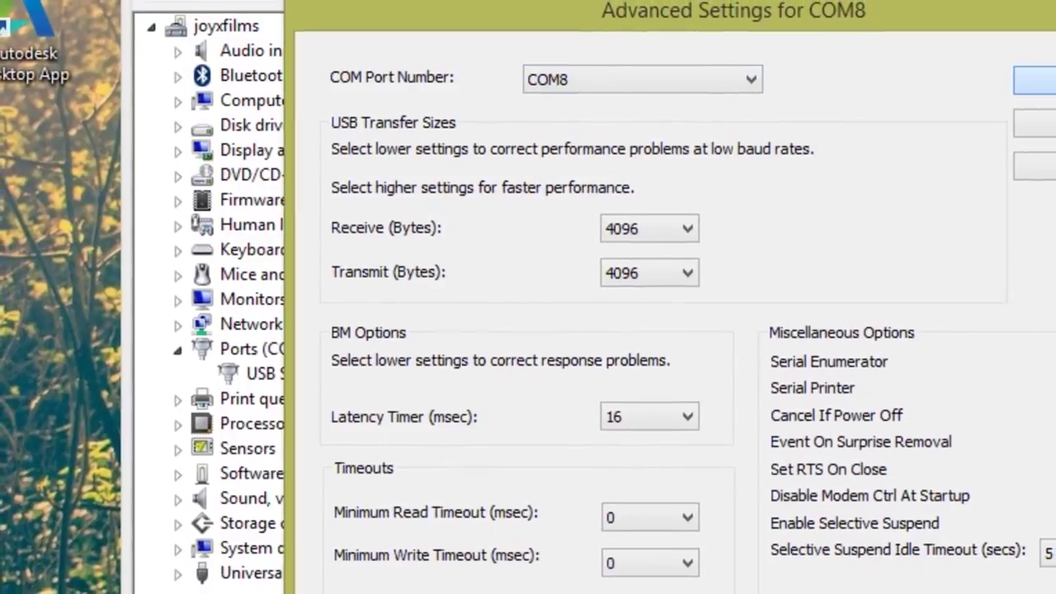
Accept the advanced settings and the port properties, and close Device Manager
click(1041, 78)
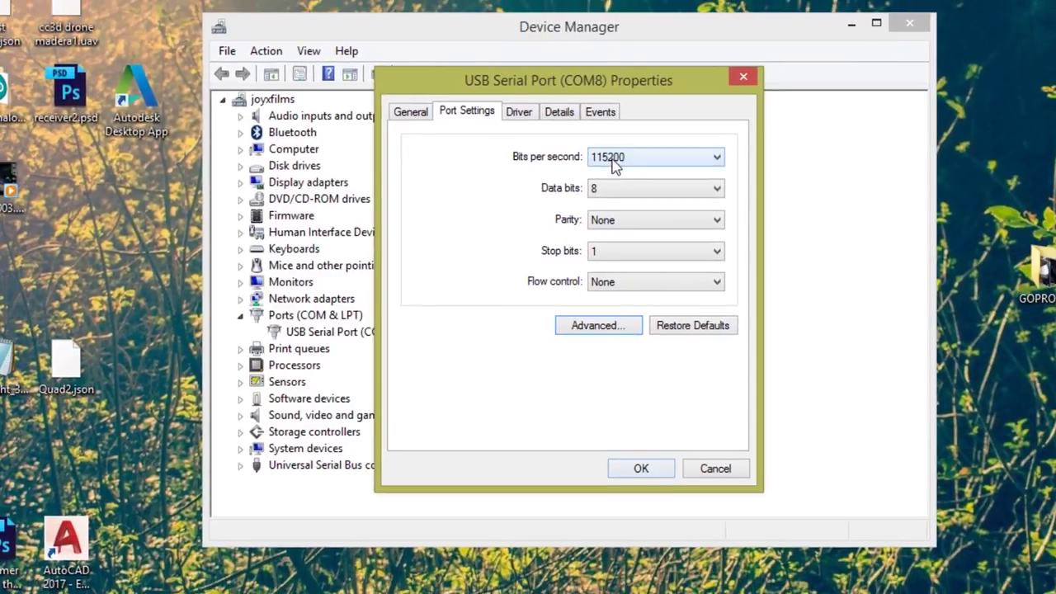
click(642, 470)
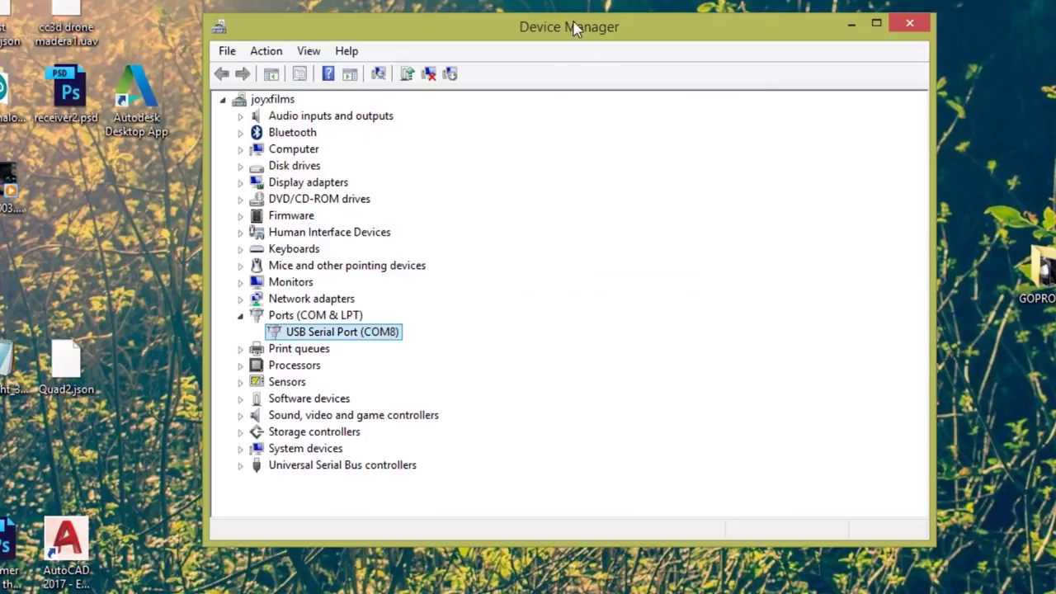
click(908, 29)
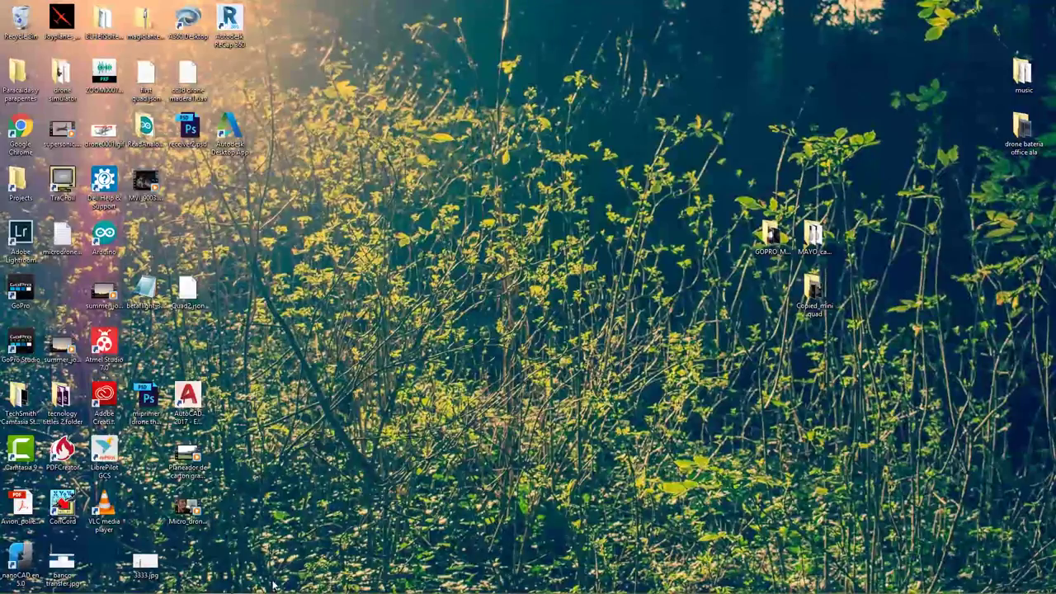
Switch to Chrome and look through the FlySky-i6-Mod- repository's file list and readme on GitHub
mouse_move(274, 589)
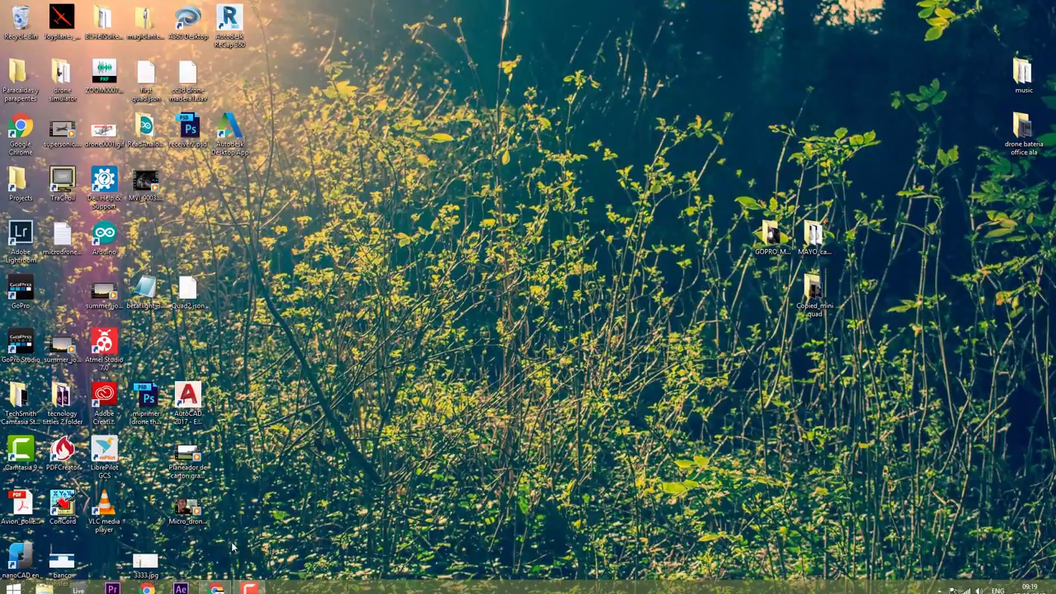
click(213, 585)
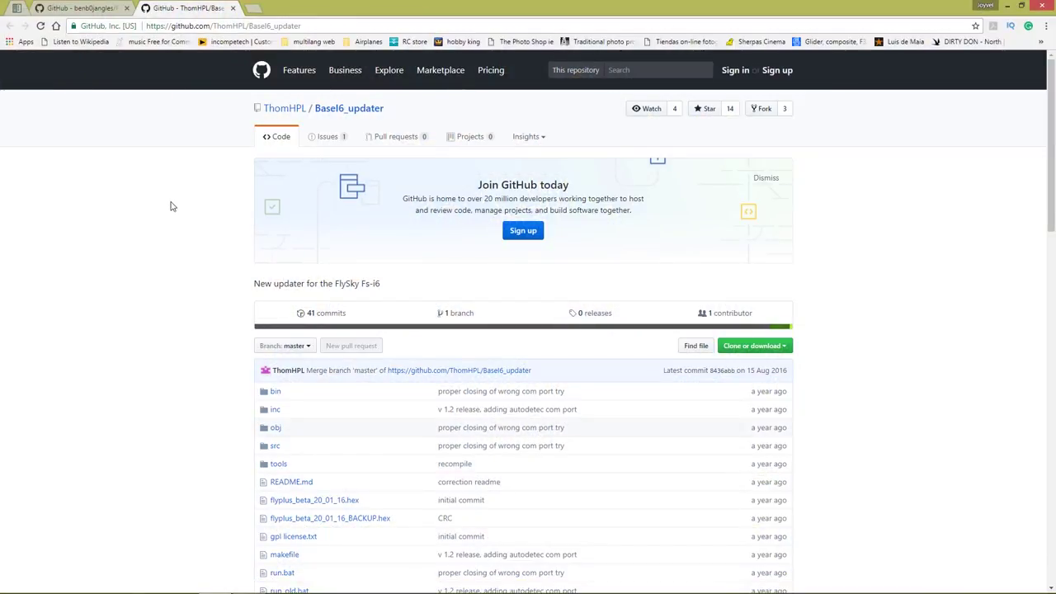
click(65, 6)
scroll(126, 225, down, 15)
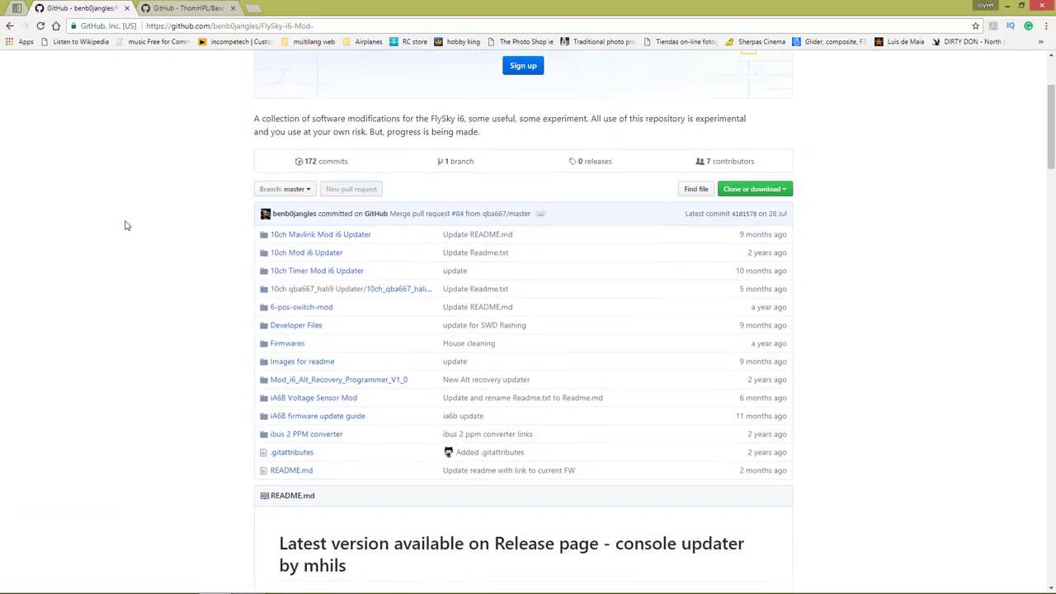
scroll(127, 226, up, 10)
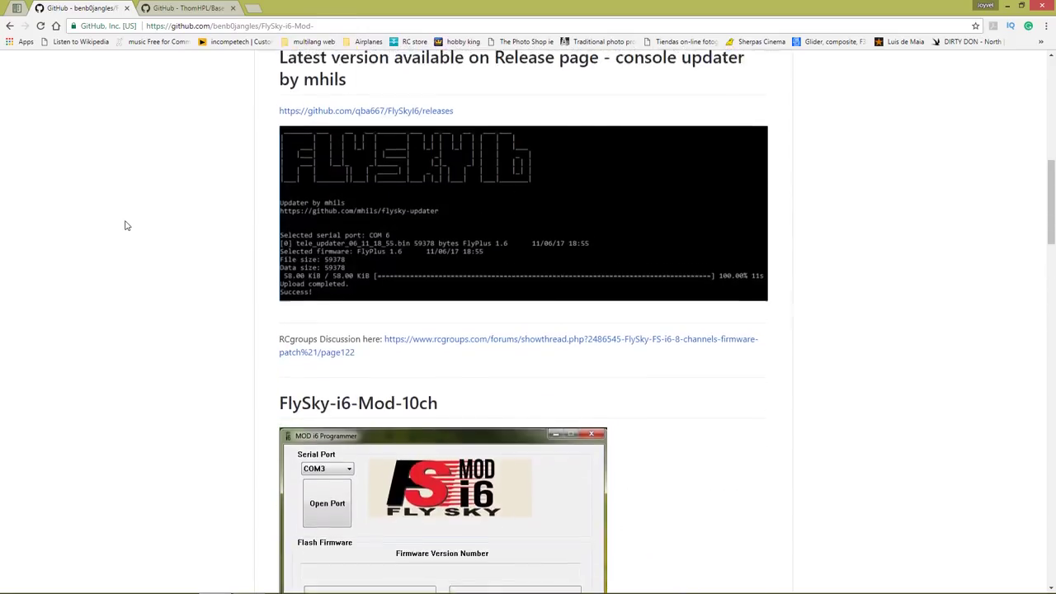
scroll(126, 226, down, 4)
scroll(126, 225, up, 4)
scroll(126, 225, up, 4)
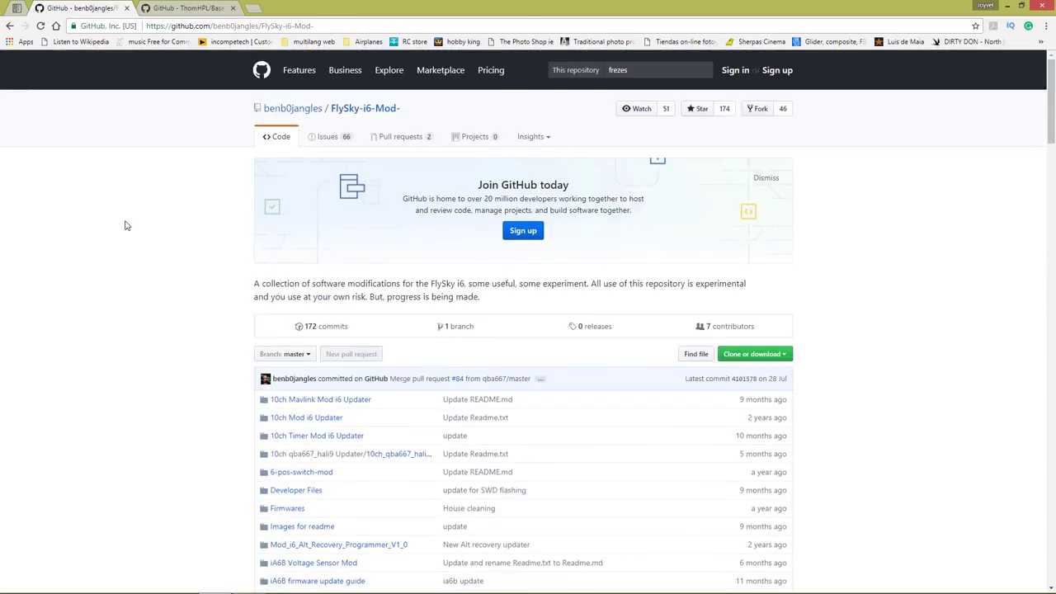
scroll(165, 303, down, 11)
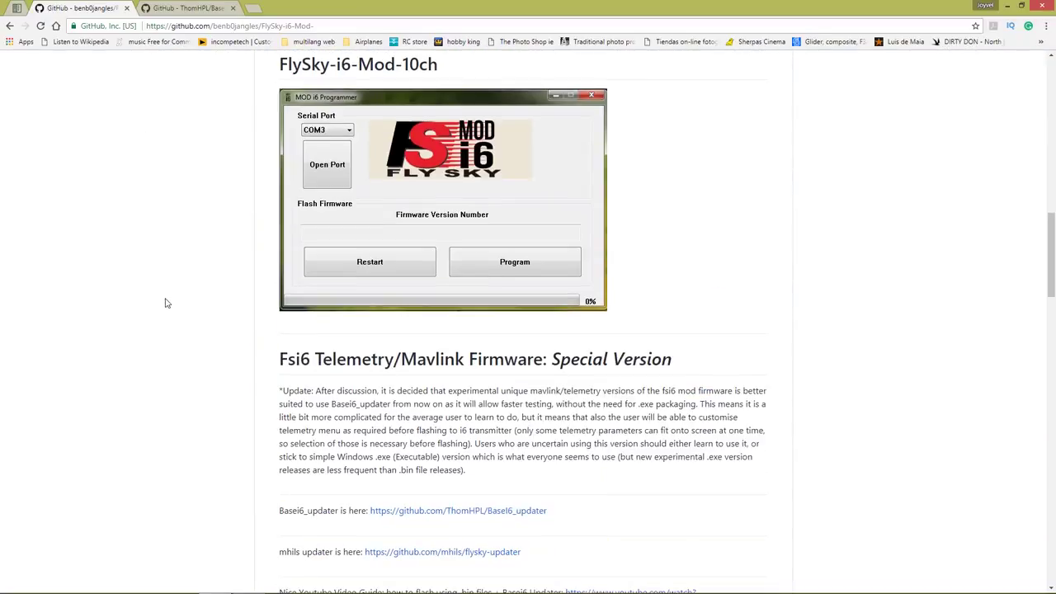
Download the FlySky-i6-Mod- repository as a ZIP archive
scroll(165, 308, up, 10)
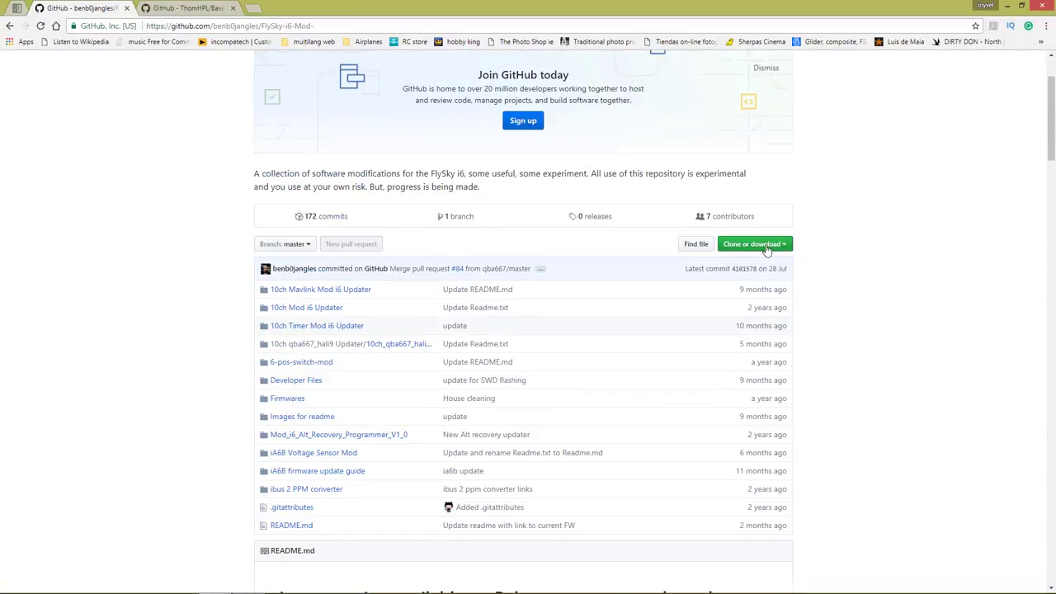
click(766, 249)
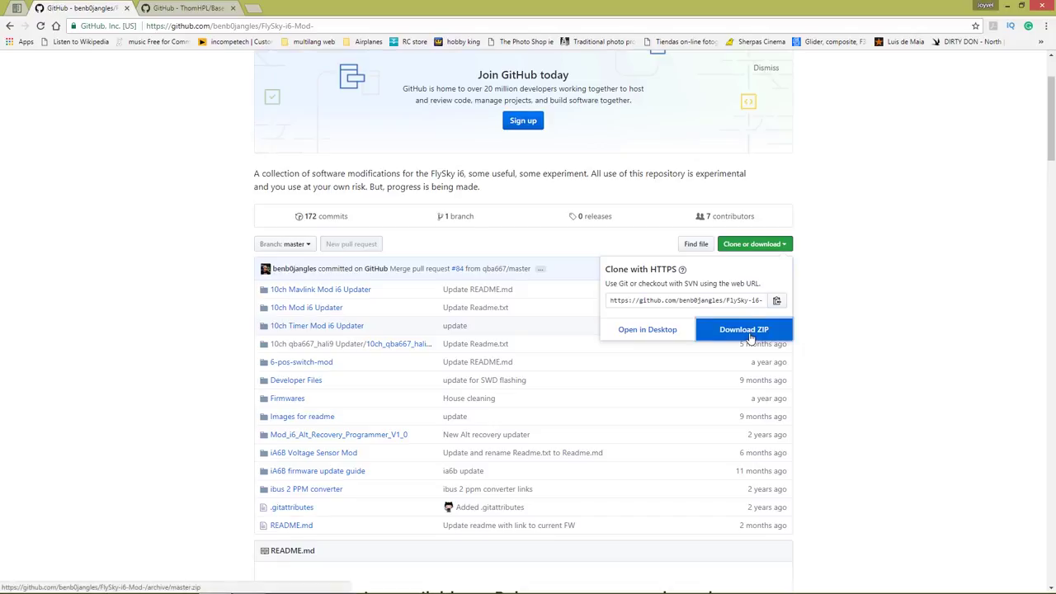
click(117, 353)
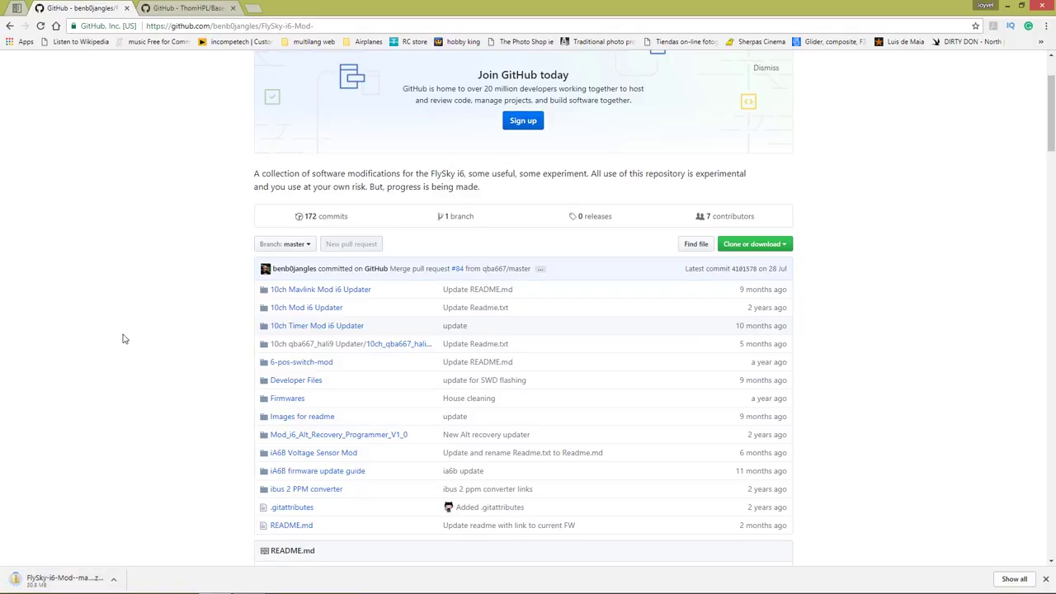
scroll(124, 338, down, 4)
scroll(124, 339, up, 5)
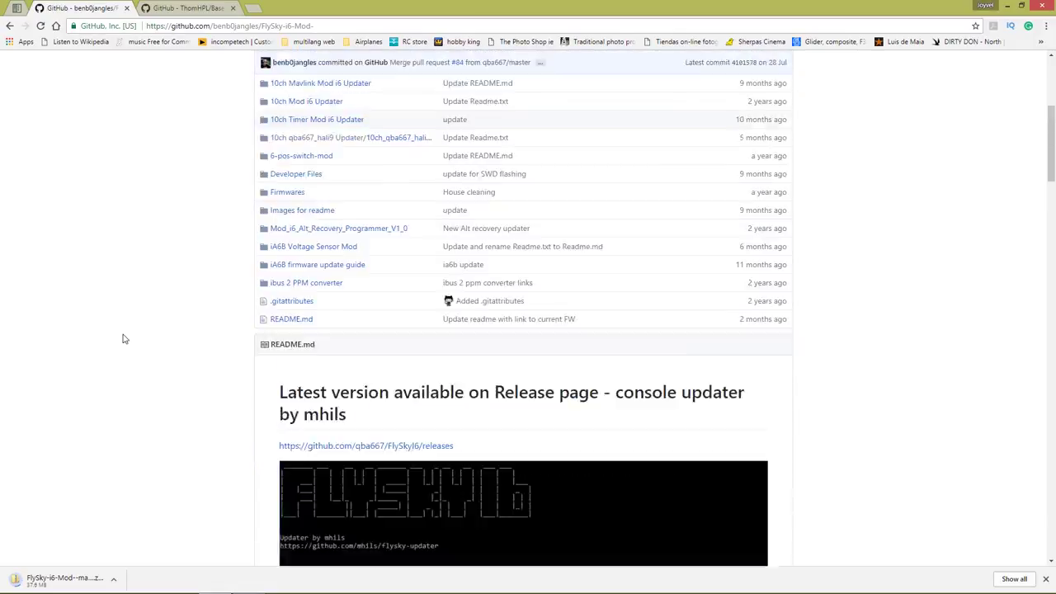
Examine the BaseI6_updater repository's file list and its readme upload instructions
click(198, 7)
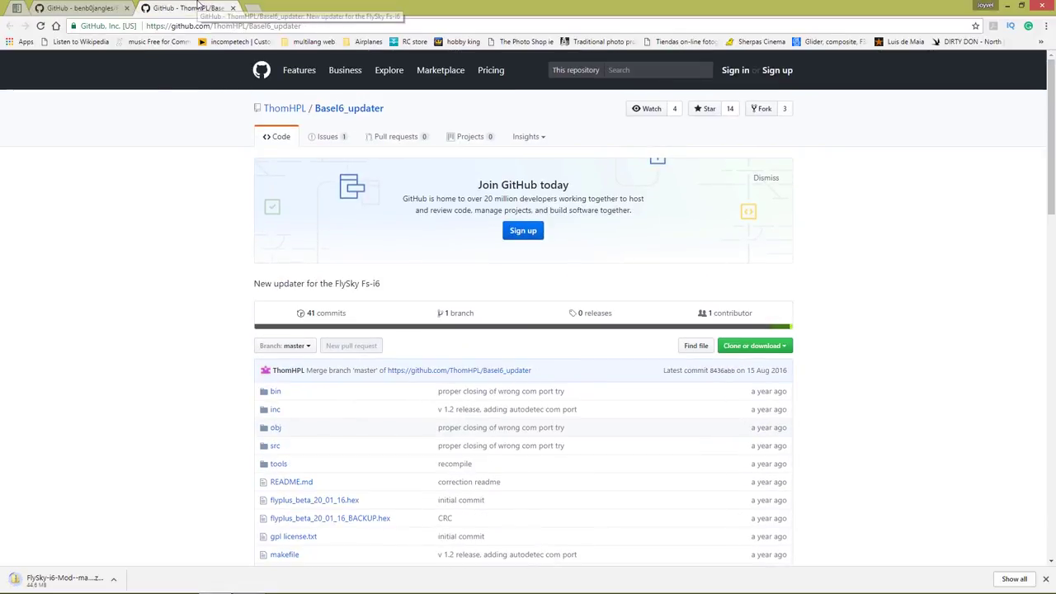
scroll(187, 309, down, 4)
scroll(492, 205, up, 4)
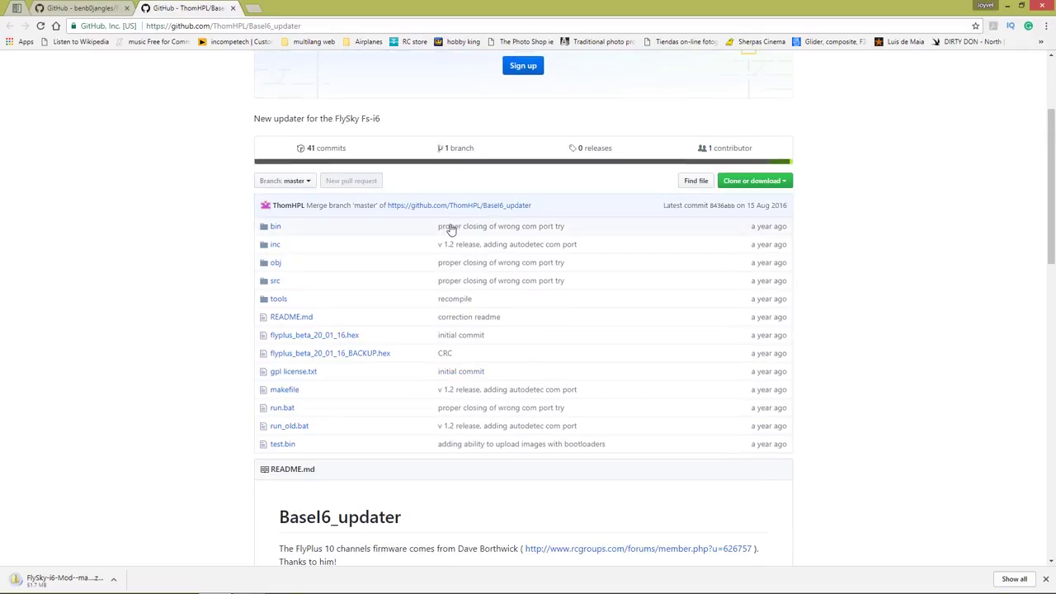
scroll(189, 309, down, 3)
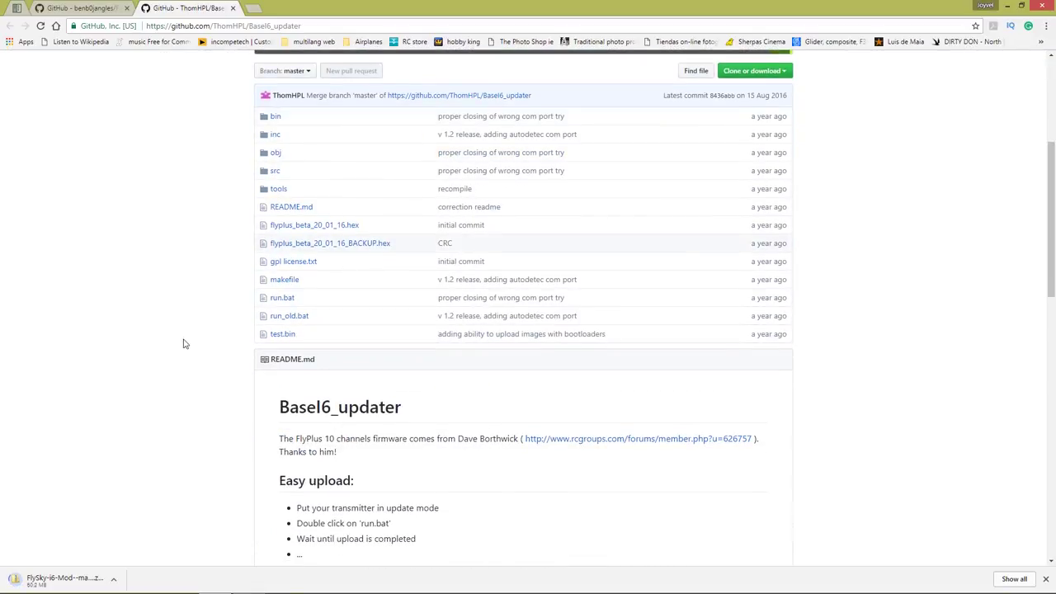
scroll(186, 344, down, 3)
scroll(191, 396, up, 6)
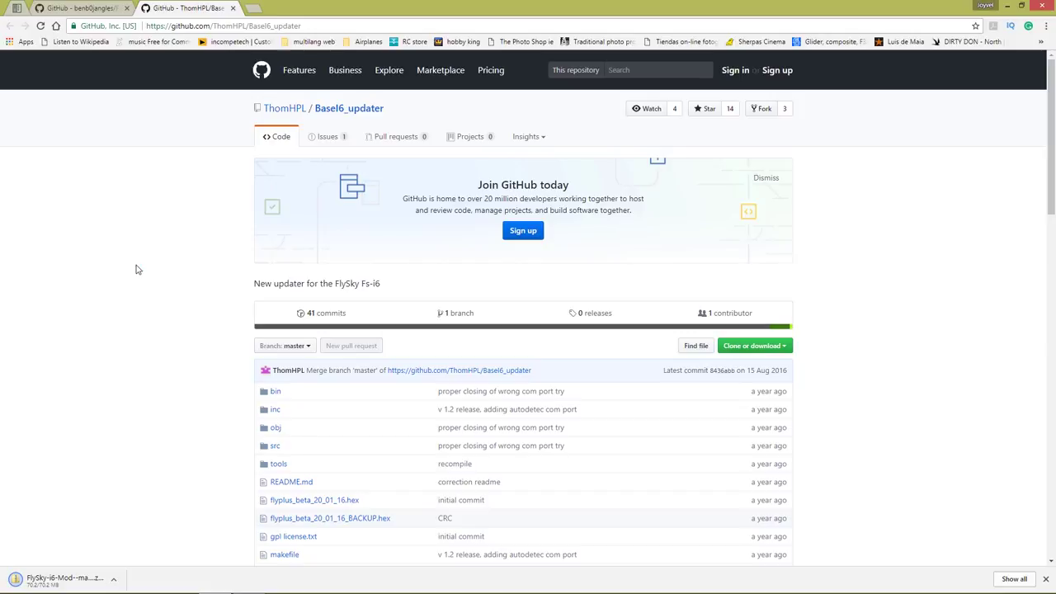
Locate the downloaded FlySky-i6-Mod--master (2).zip in File Explorer and extract it to a folder of the same name
click(112, 7)
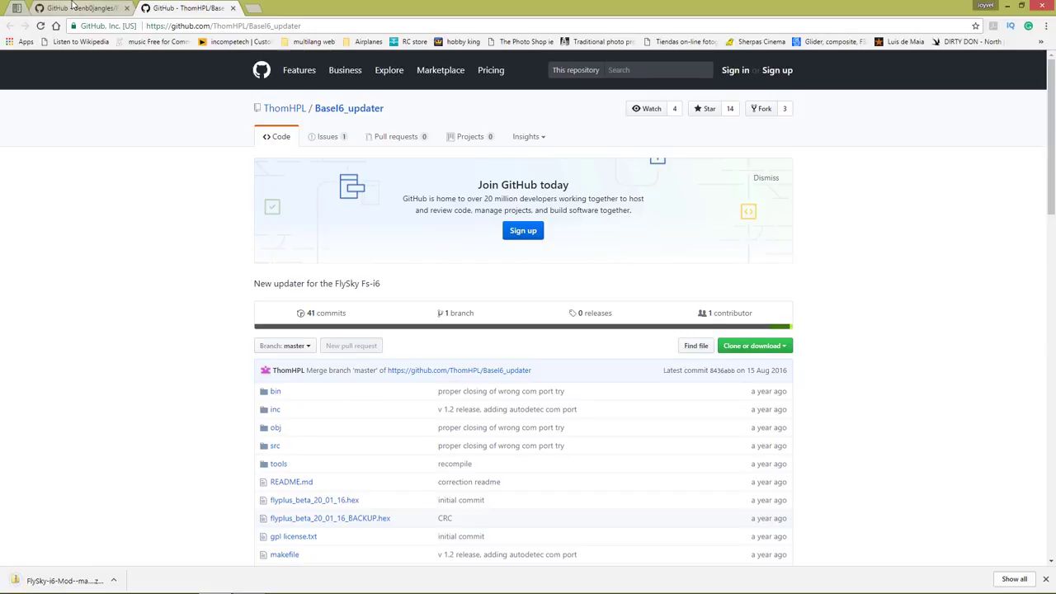
click(116, 580)
click(151, 547)
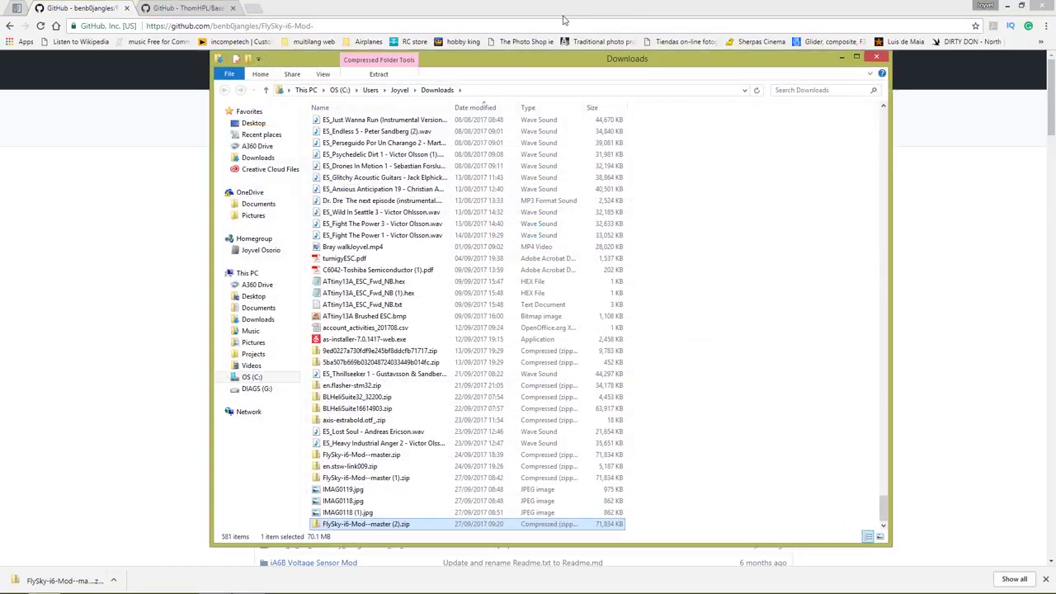
right_click(319, 526)
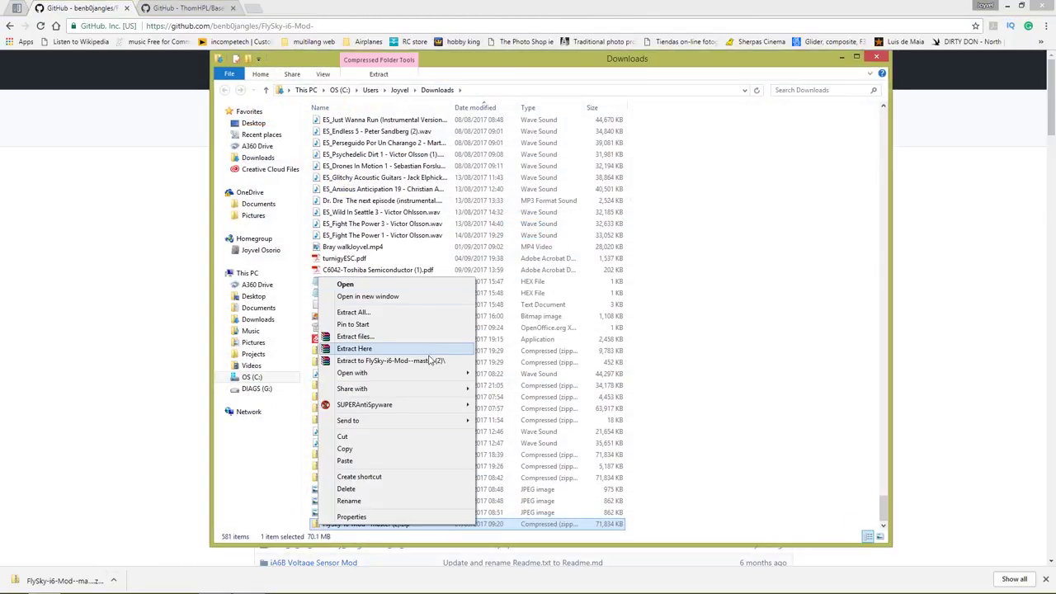
click(434, 359)
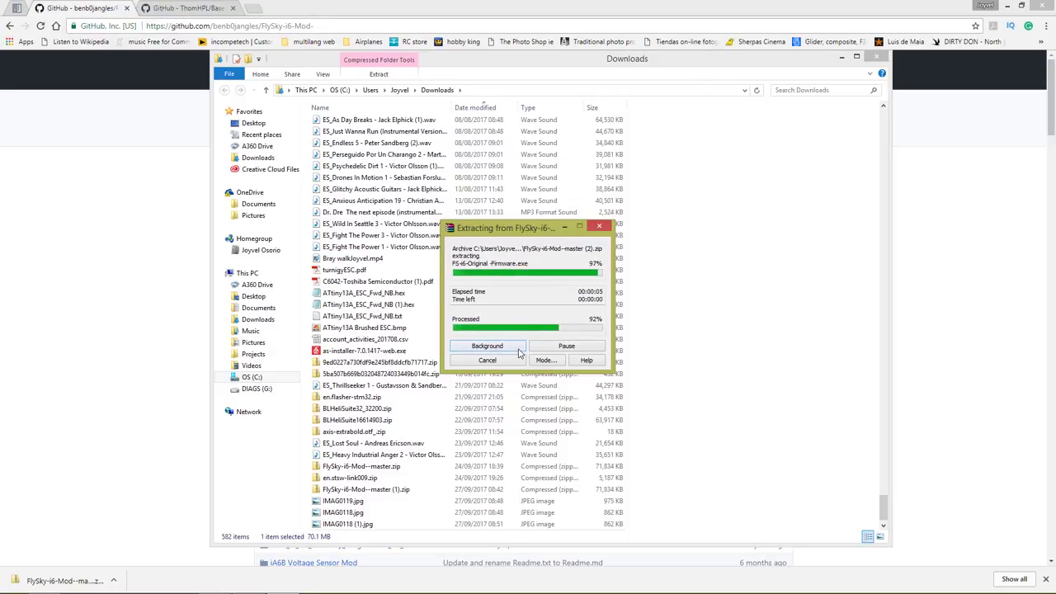
Search the Downloads folder for "flysky" and open the extracted FlySky-i6-Mod--master (2) folder
click(807, 90)
text(flysky)
double_click(371, 182)
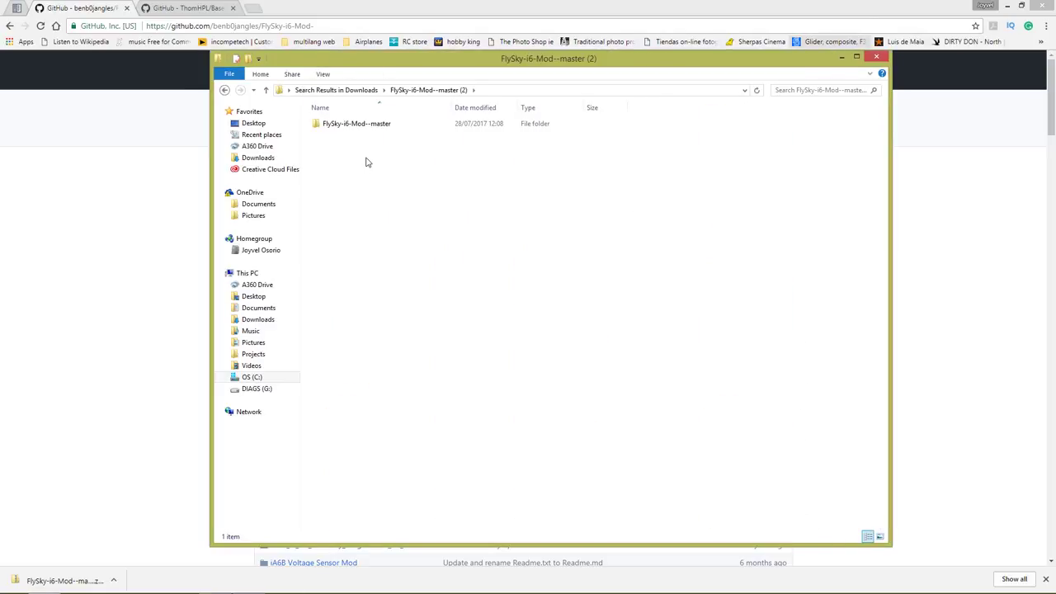
Open the 10ch Timer Mod i6 Updater folder inside the extracted FlySky-i6-Mod--master folder
click(357, 130)
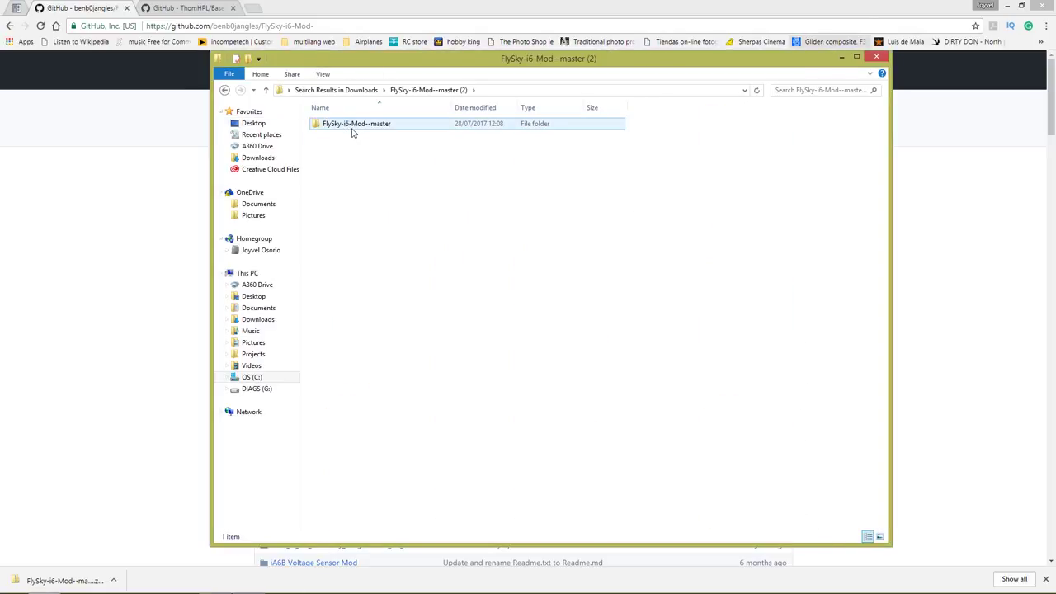
double_click(352, 132)
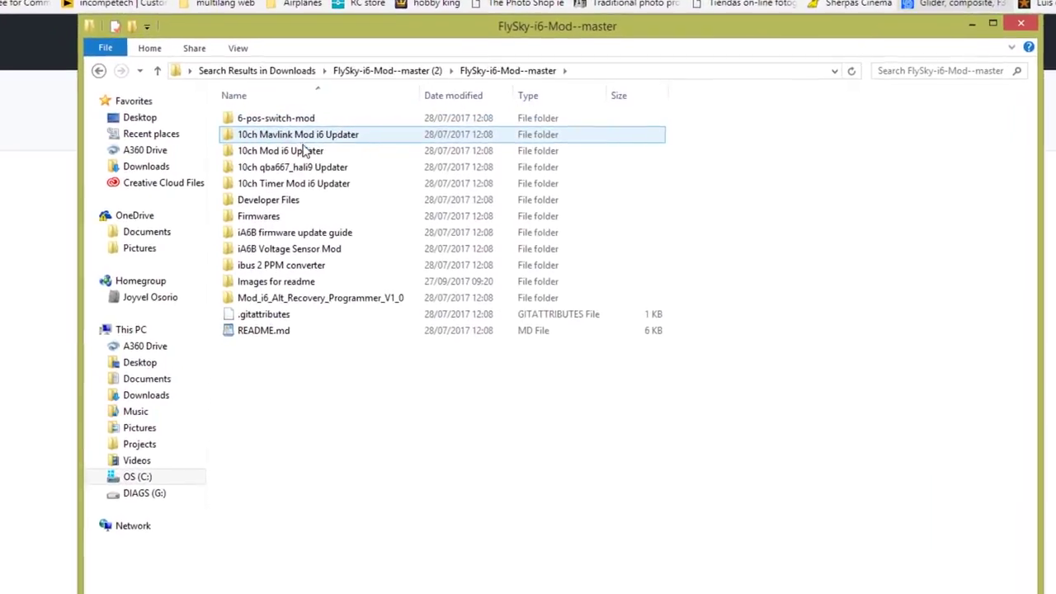
click(309, 185)
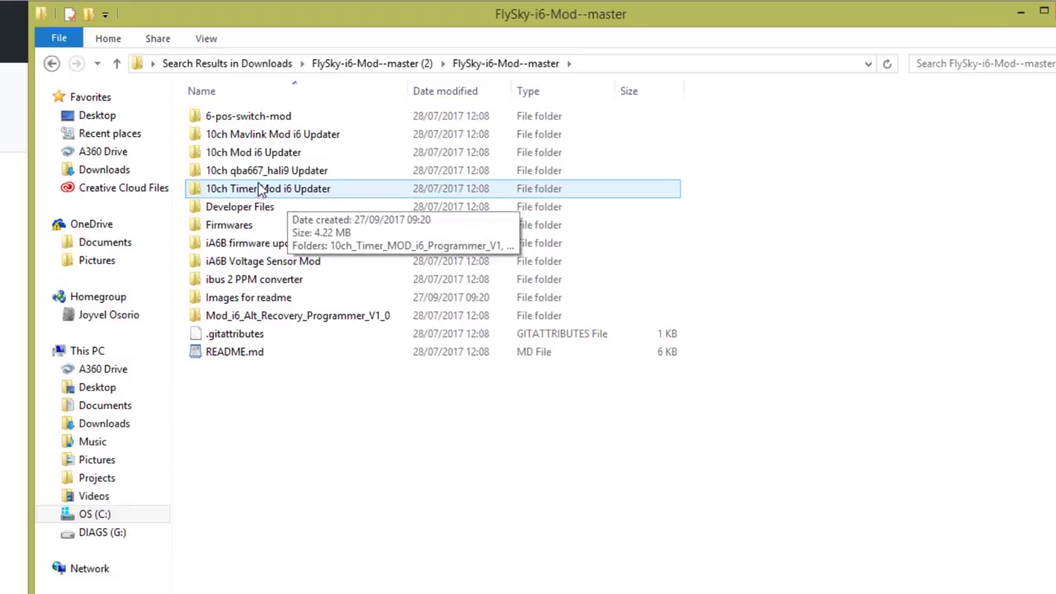
click(260, 136)
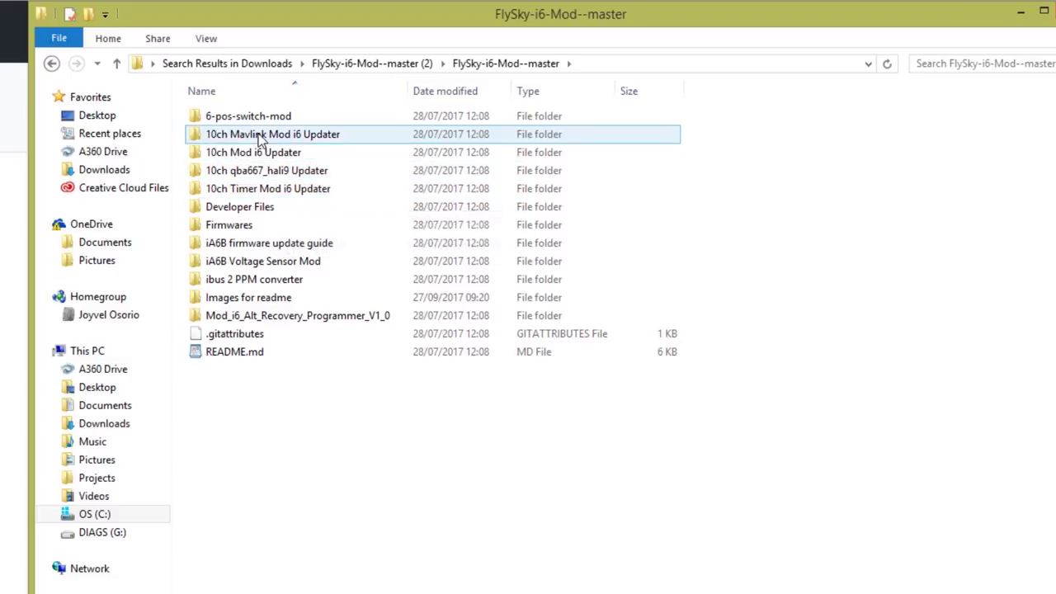
ctrl+click(271, 192)
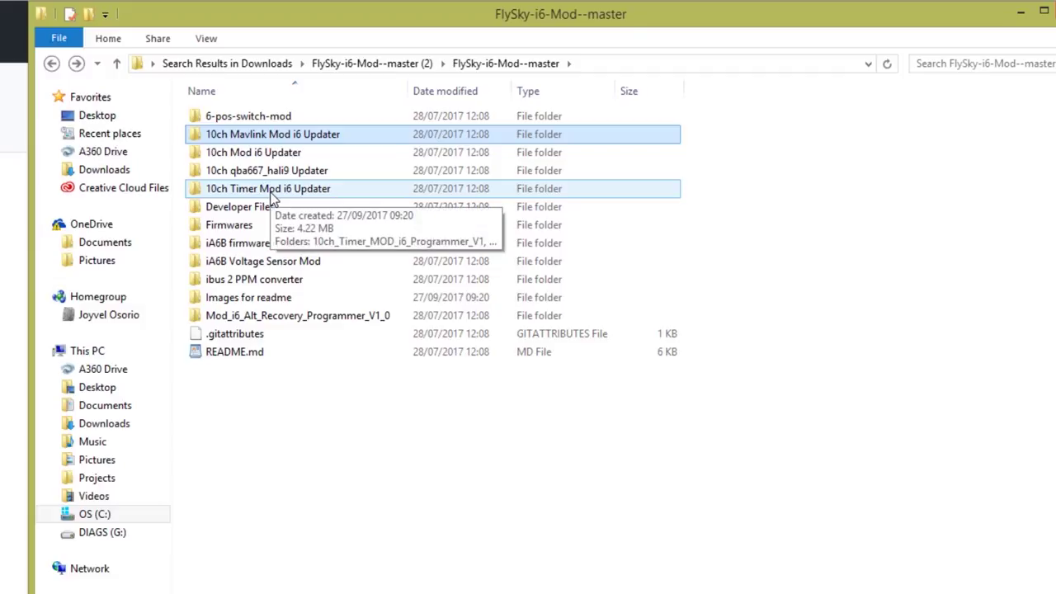
double_click(271, 192)
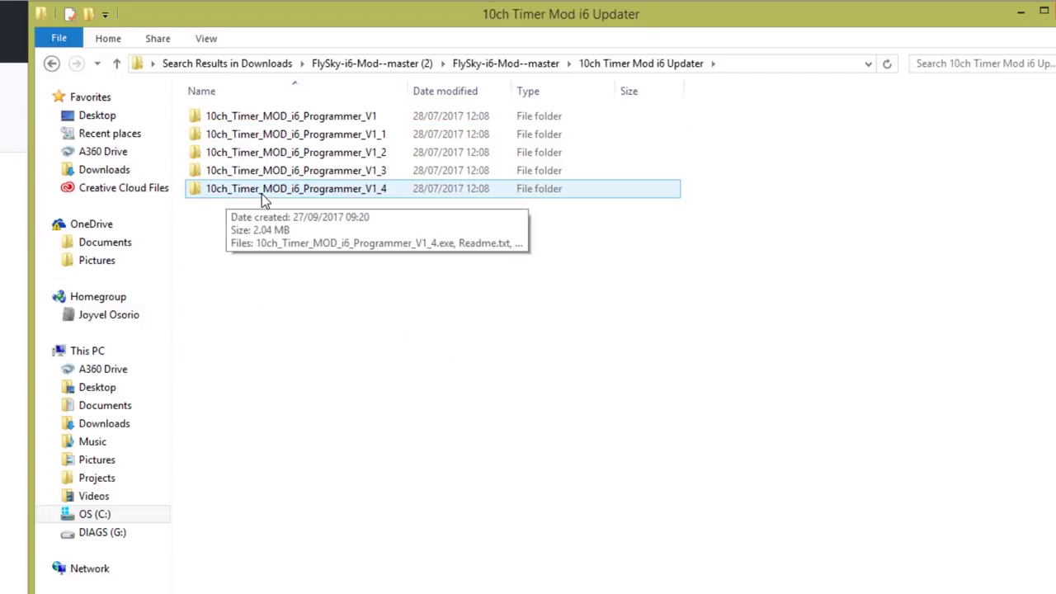
Open the 10ch_Timer_MOD_i6_Programmer_V1_4 folder and run its programmer executable as administrator
double_click(264, 198)
click(258, 119)
right_click(258, 119)
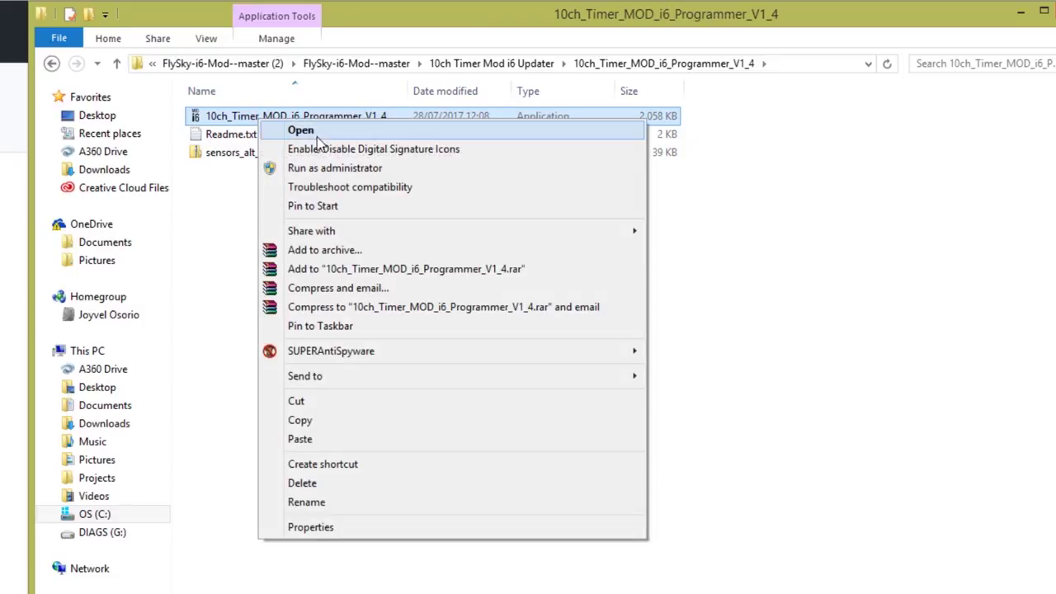
click(350, 173)
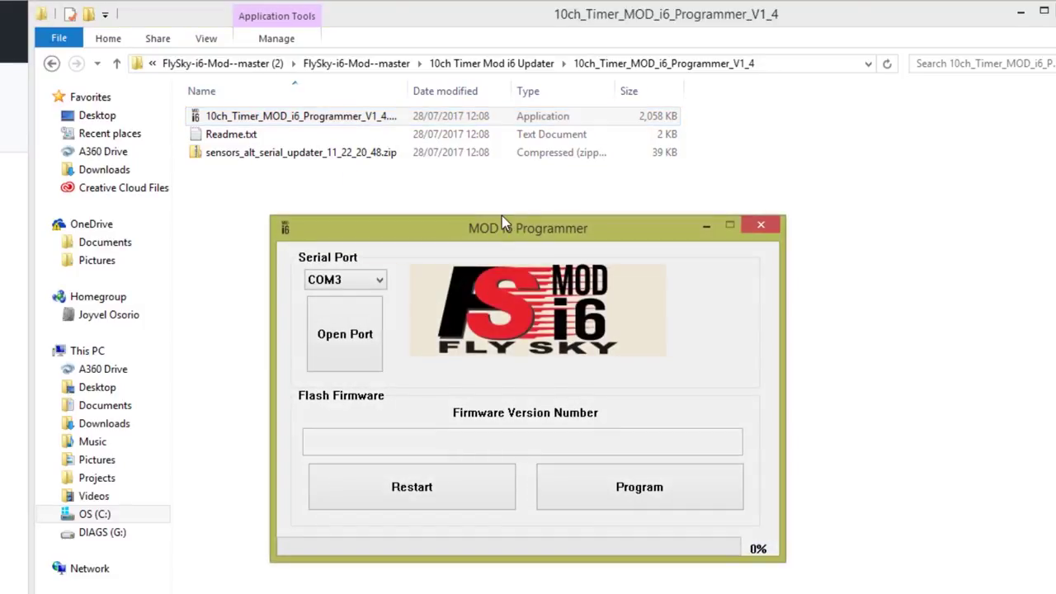
drag(502, 215, 484, 207)
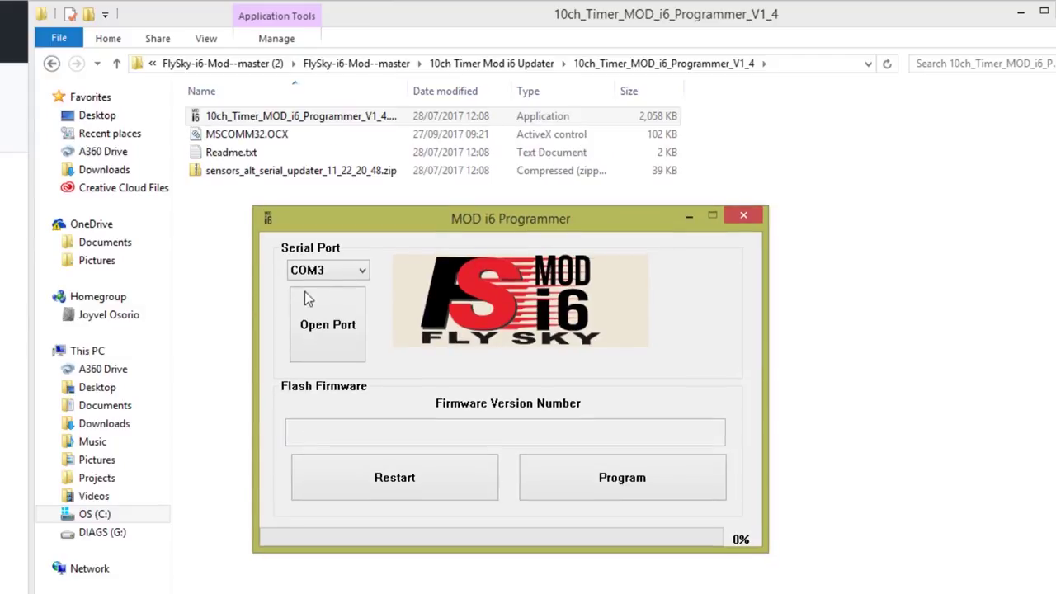
Set the MOD i6 Programmer's serial port to COM8 and open the port
click(364, 270)
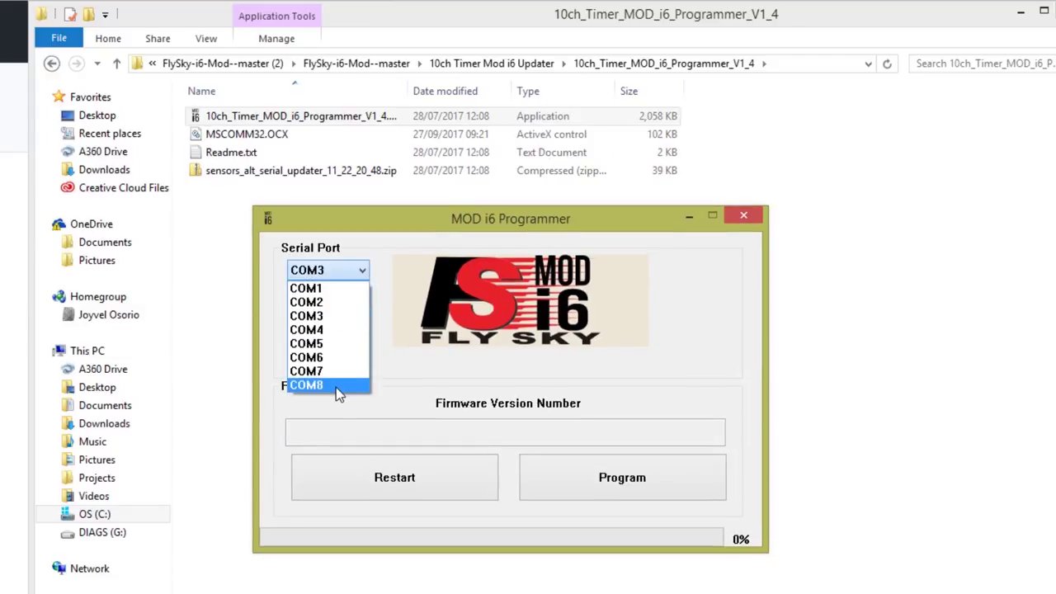
click(336, 387)
drag(510, 222, 554, 236)
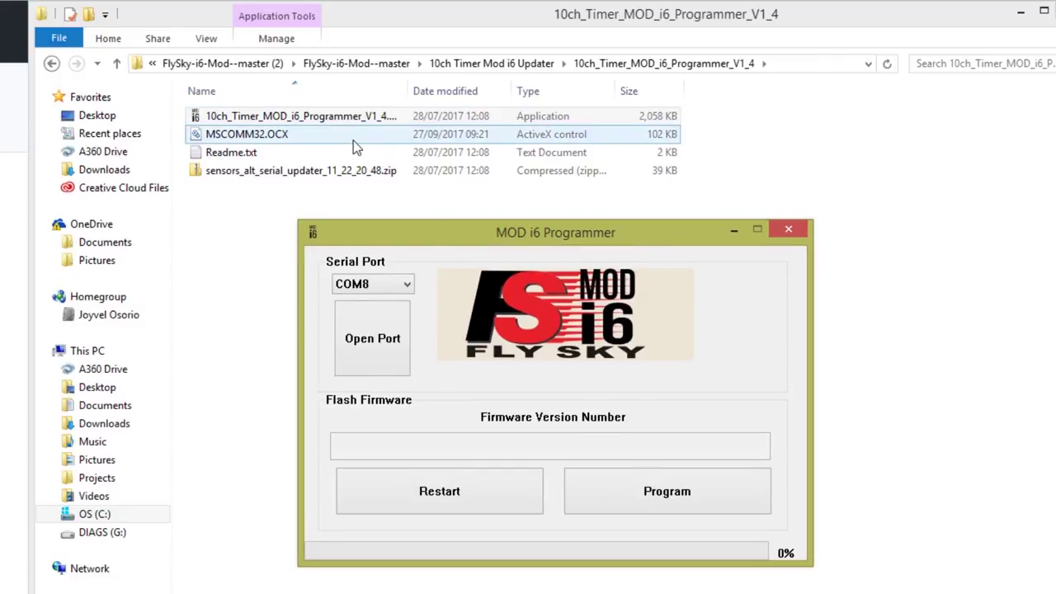
drag(533, 237, 496, 275)
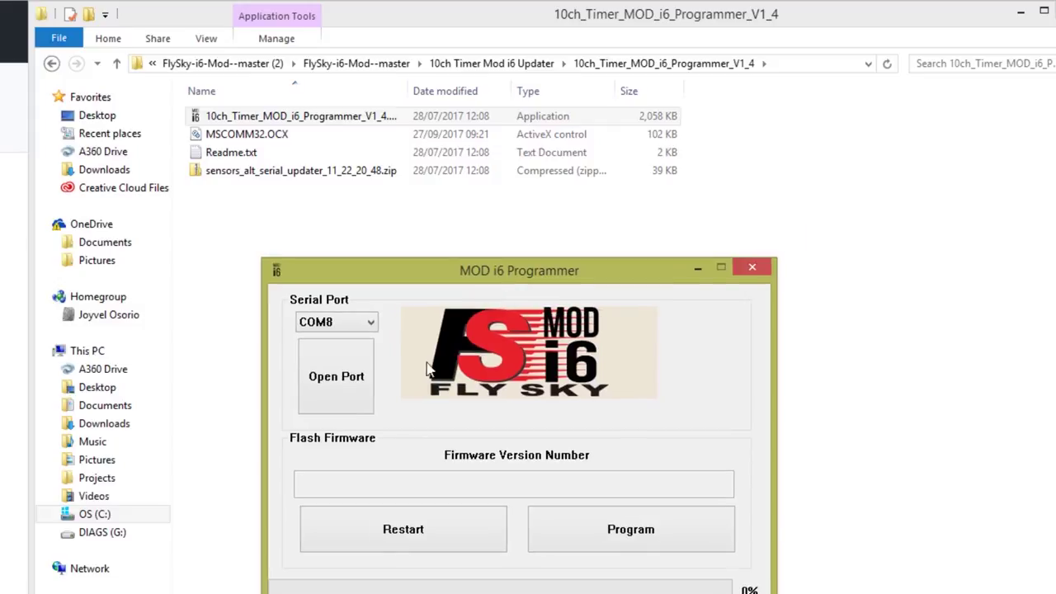
click(332, 324)
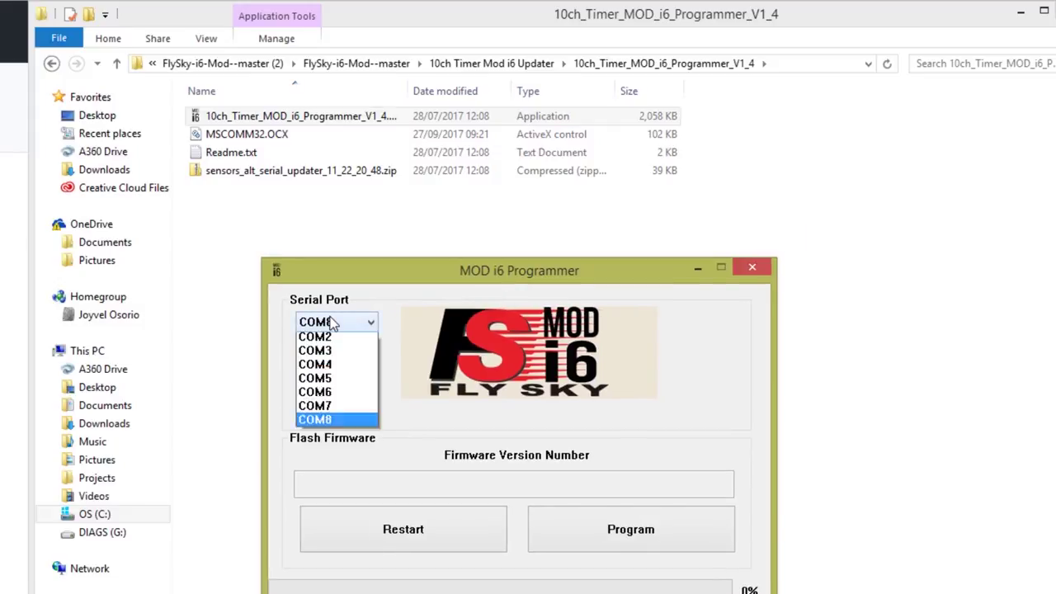
click(326, 437)
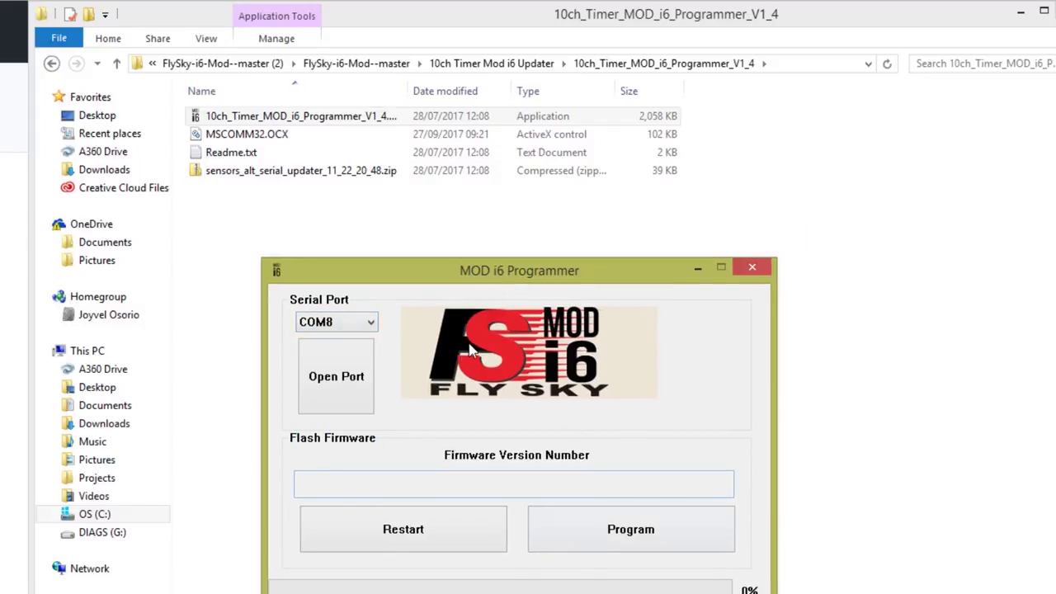
click(351, 394)
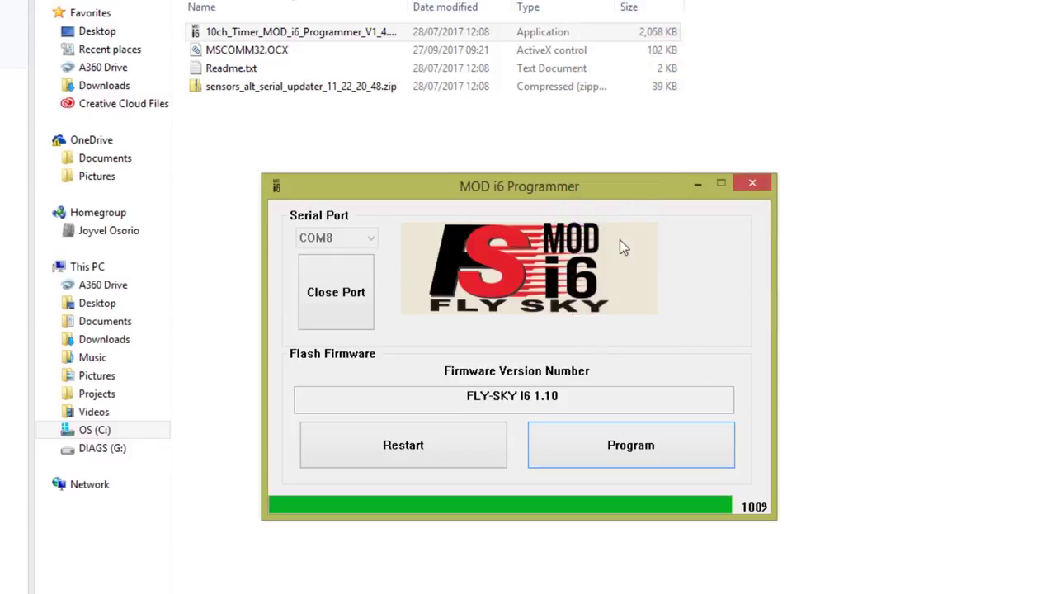
Relaunch the MOD i6 Programmer and flash the transmitter's firmware through serial port COM8, closing the program when done
click(747, 178)
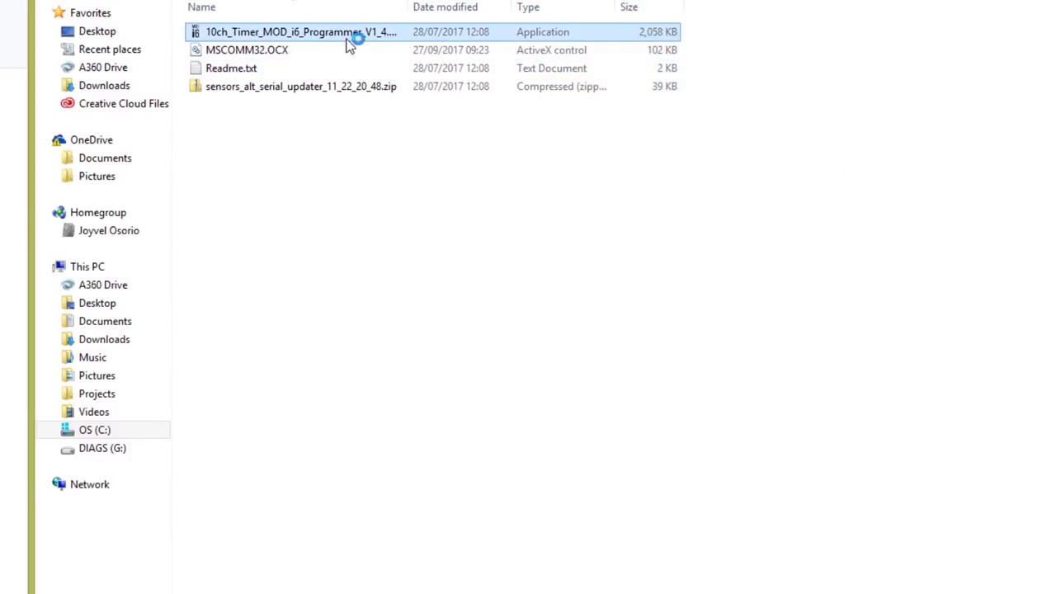
double_click(353, 33)
click(361, 198)
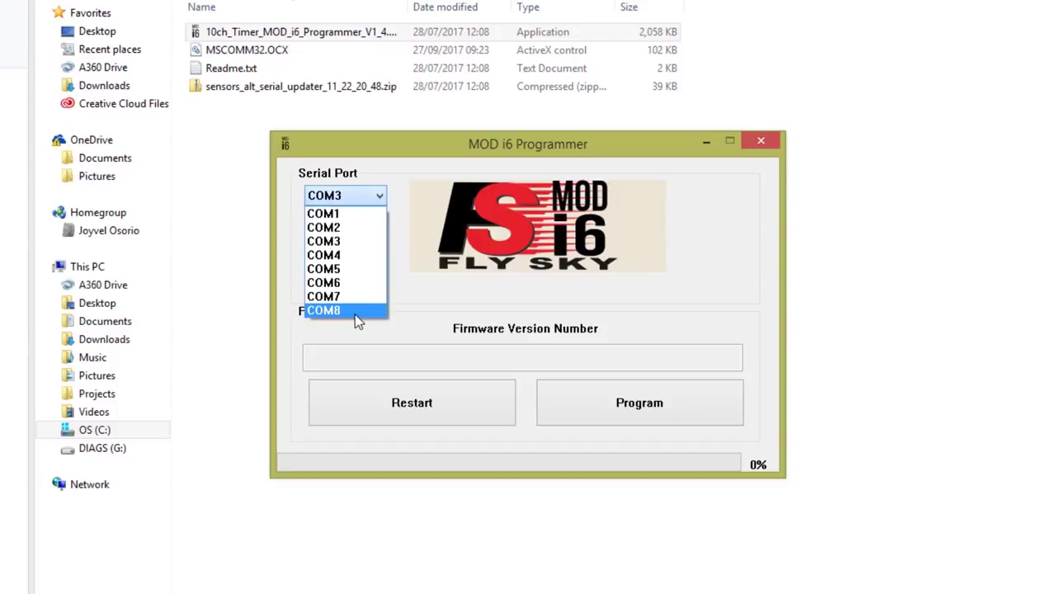
click(354, 312)
click(354, 256)
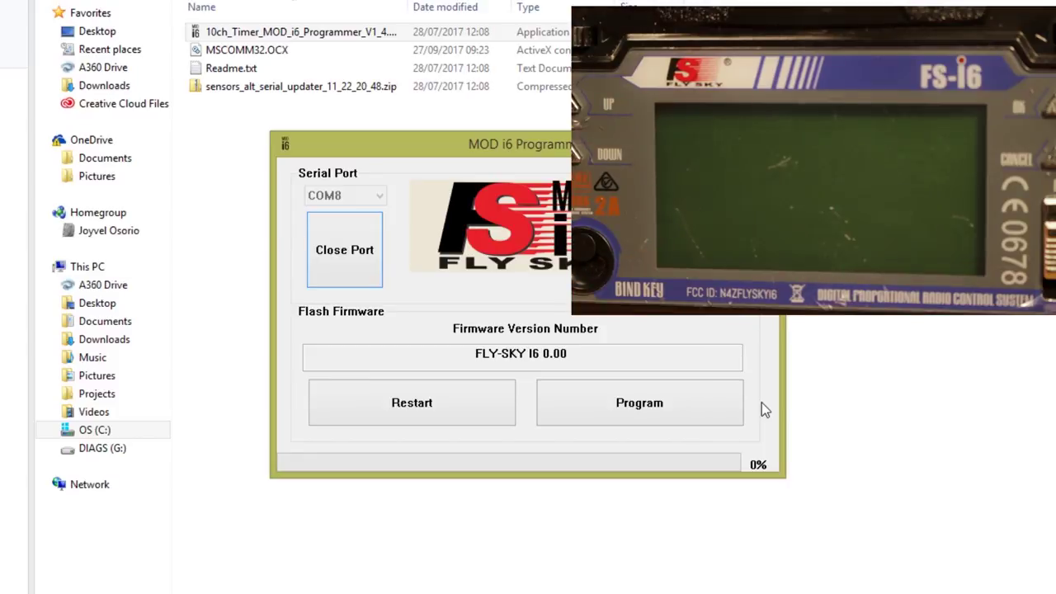
click(684, 397)
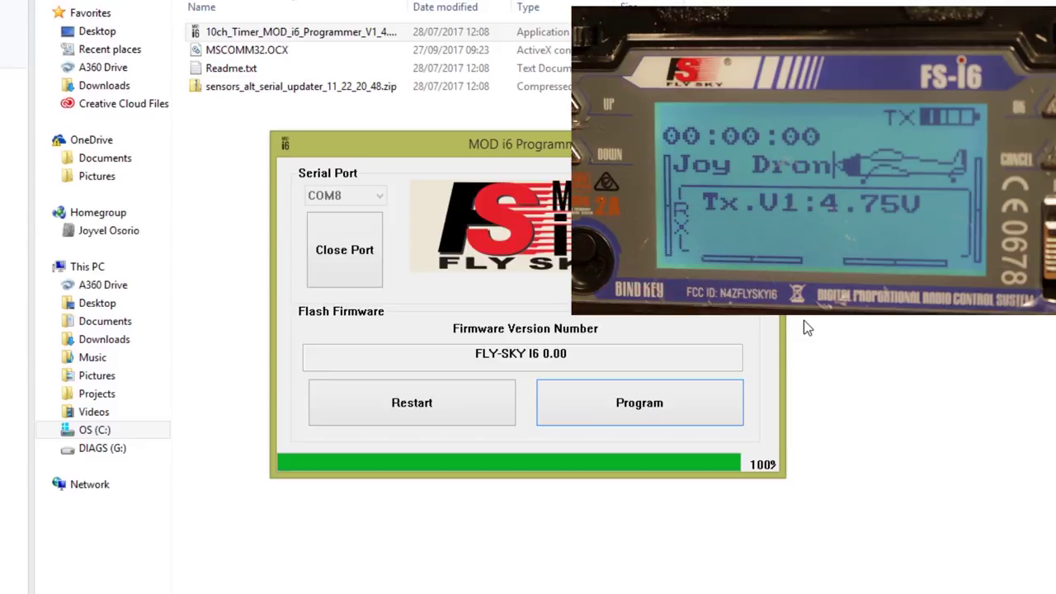
key(alt+F4)
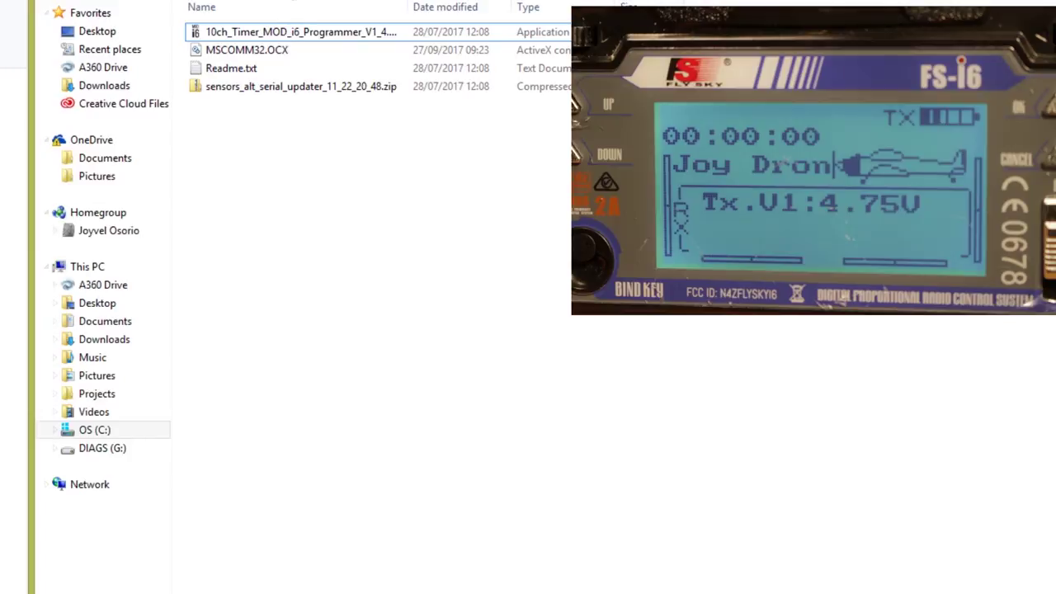
Go back to the FlySky-i6-Mod--master folder and launch Mod i6 alt_recovery updater v1_0.exe from Mod_i6_Alt_Recovery_Programmer_V1_0
click(45, 11)
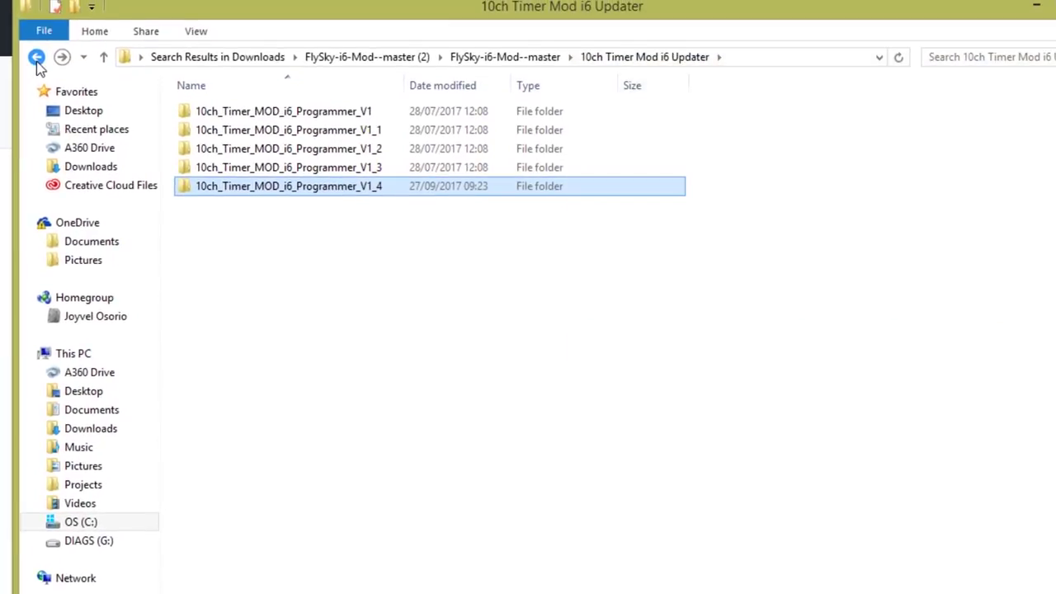
click(36, 57)
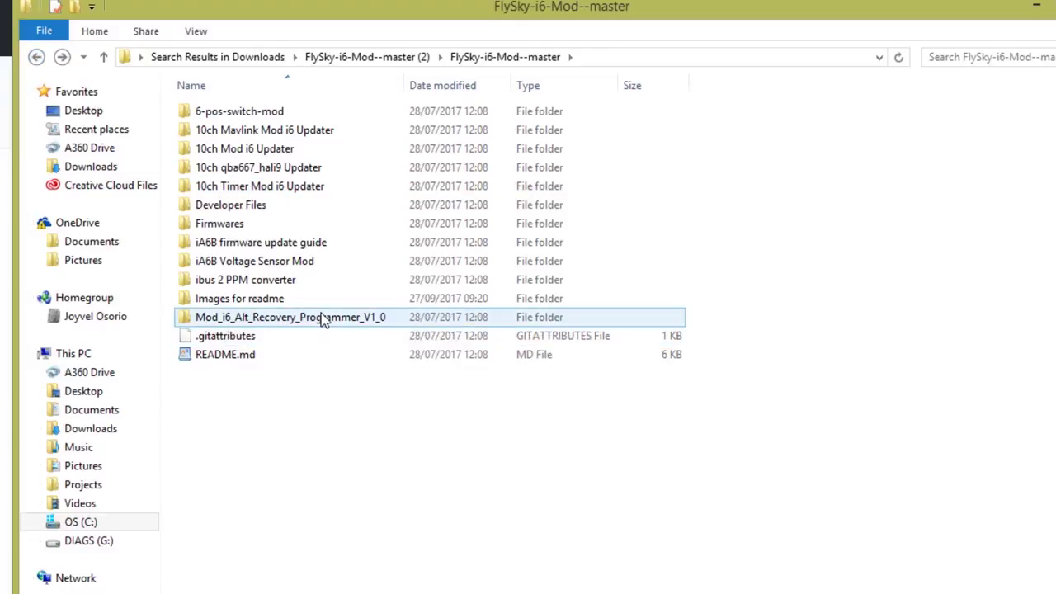
mouse_move(344, 325)
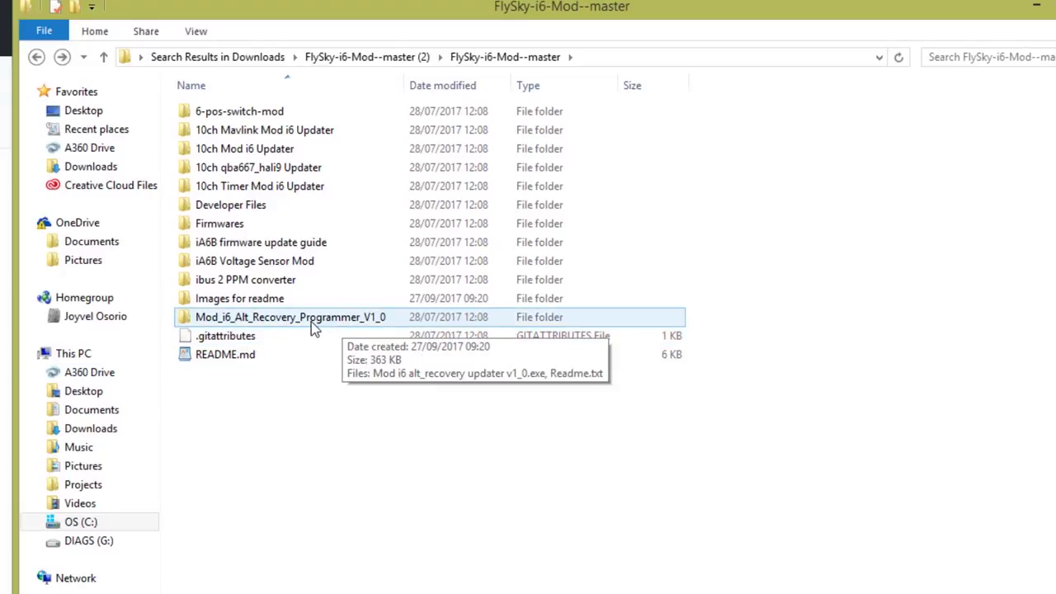
double_click(311, 328)
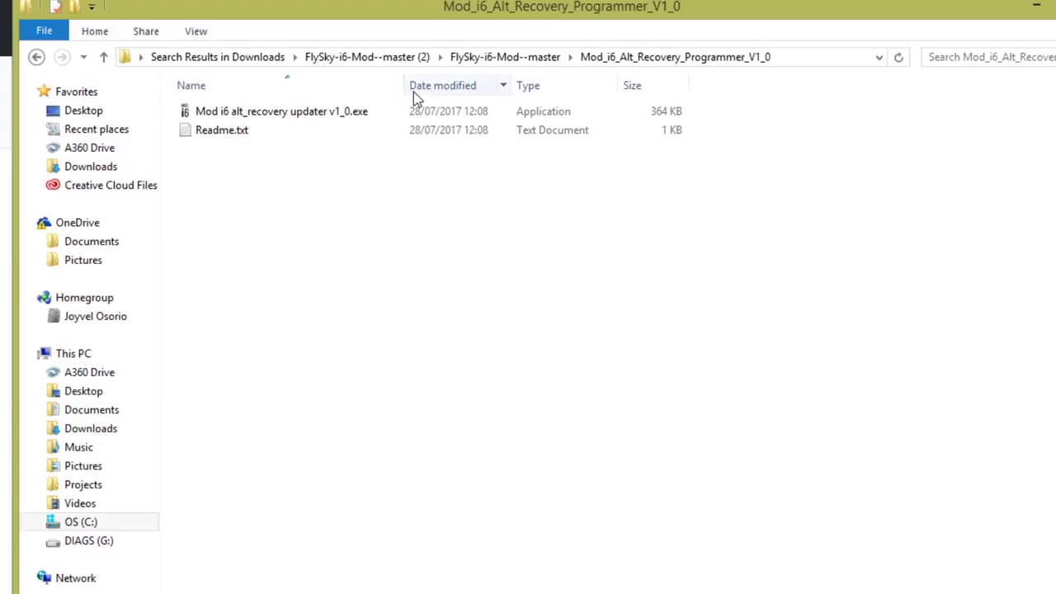
double_click(304, 116)
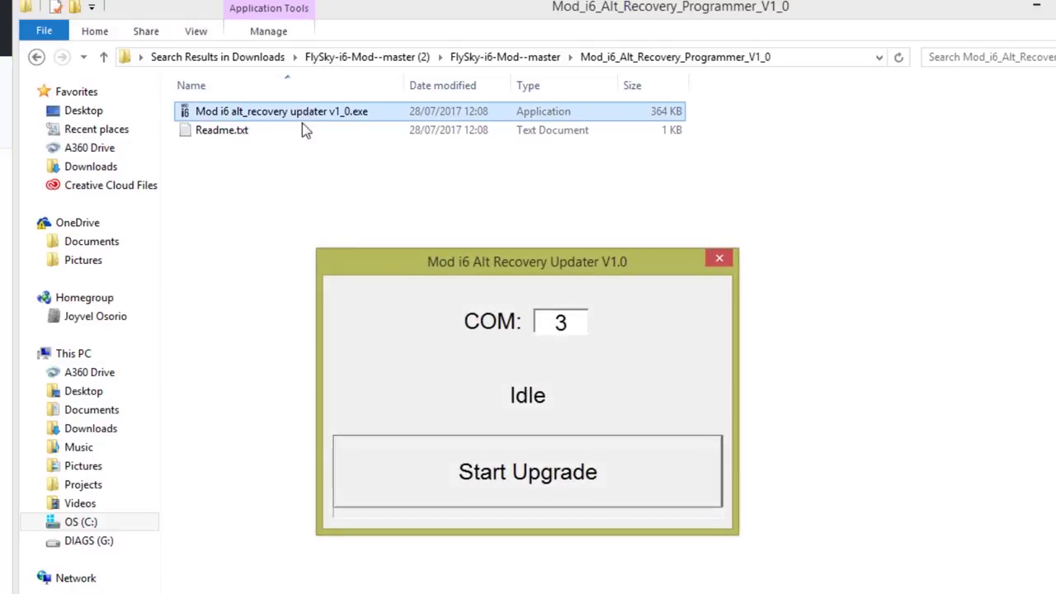
Set the recovery updater's COM number to 8, close it without upgrading, and return to the FlySky-i6-Mod--master folder
drag(576, 320, 518, 310)
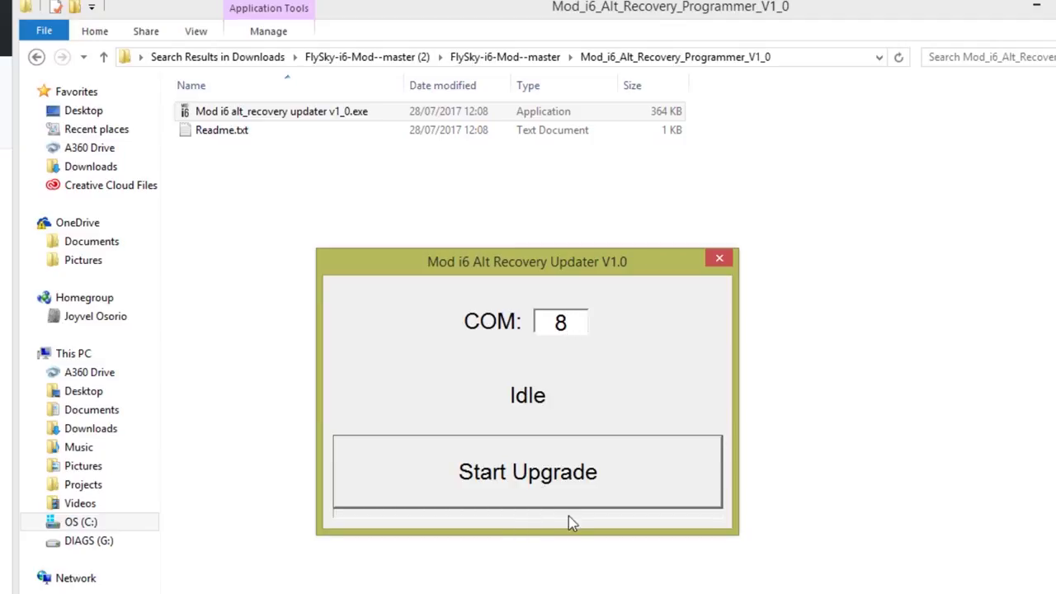
click(721, 260)
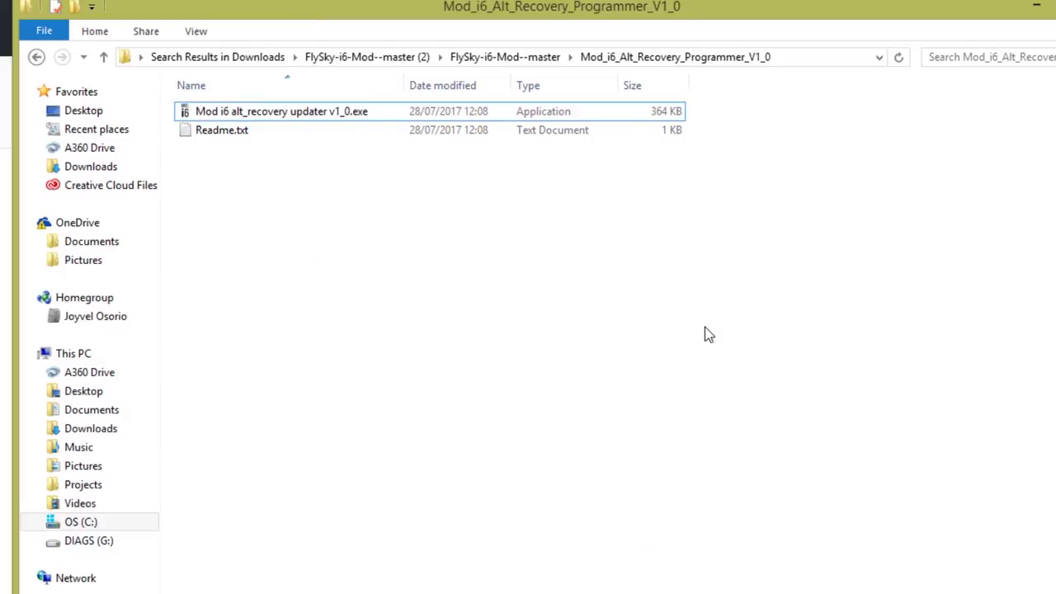
click(36, 57)
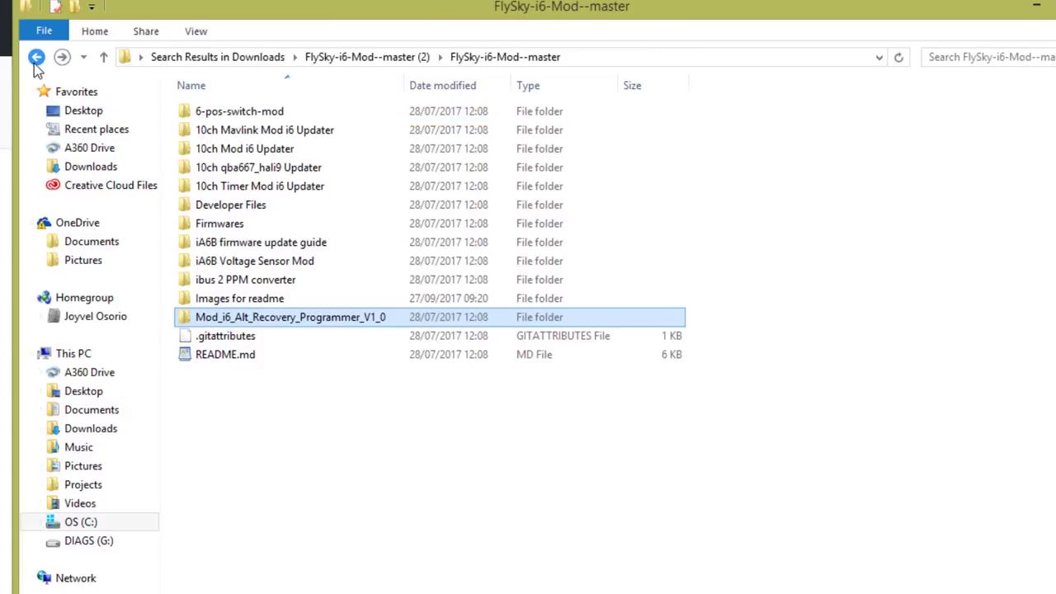
Minimize the folder window and examine the BaseI6_updater repository's file list, upload instructions, run.bat usage and command line options in the browser
click(646, 442)
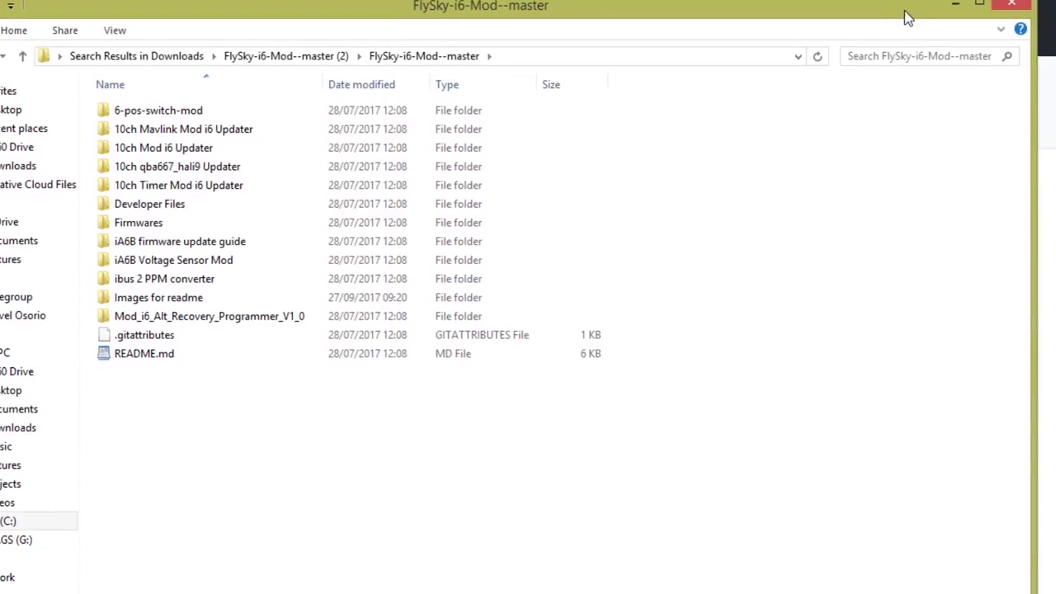
double_click(906, 16)
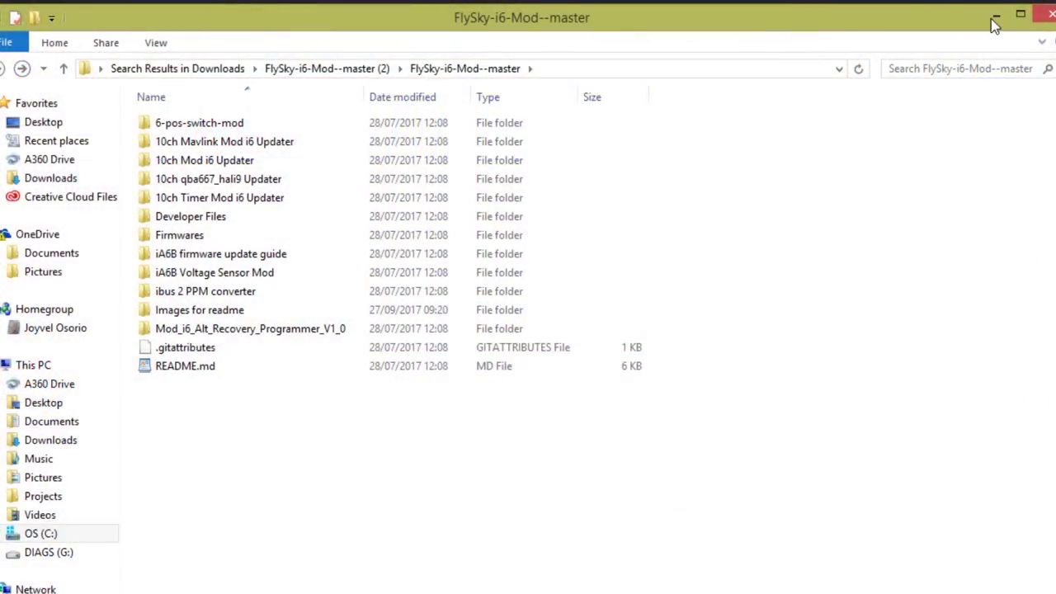
click(995, 18)
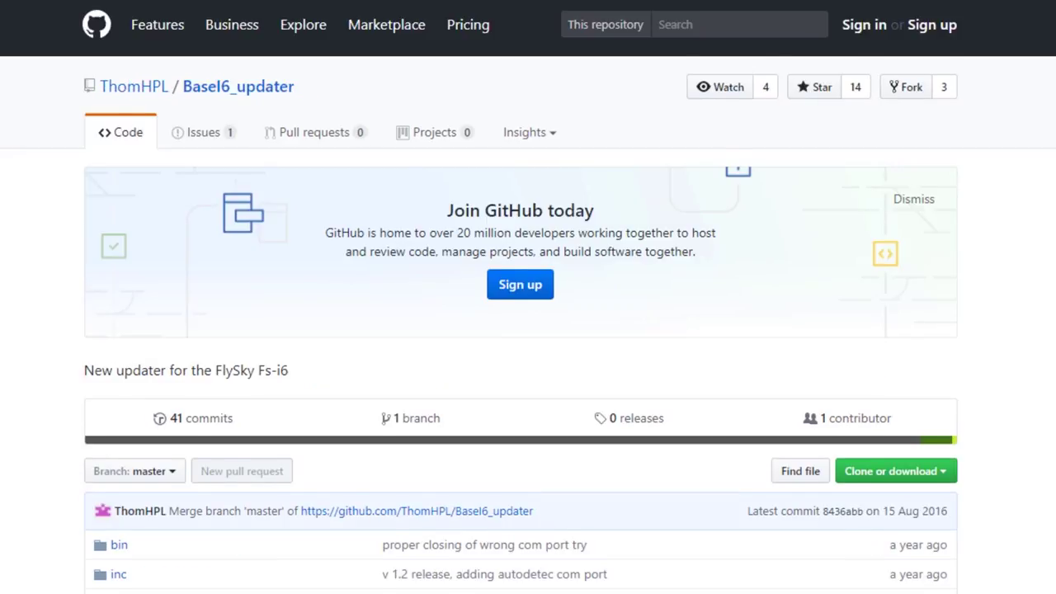
scroll(424, 310, down, 6)
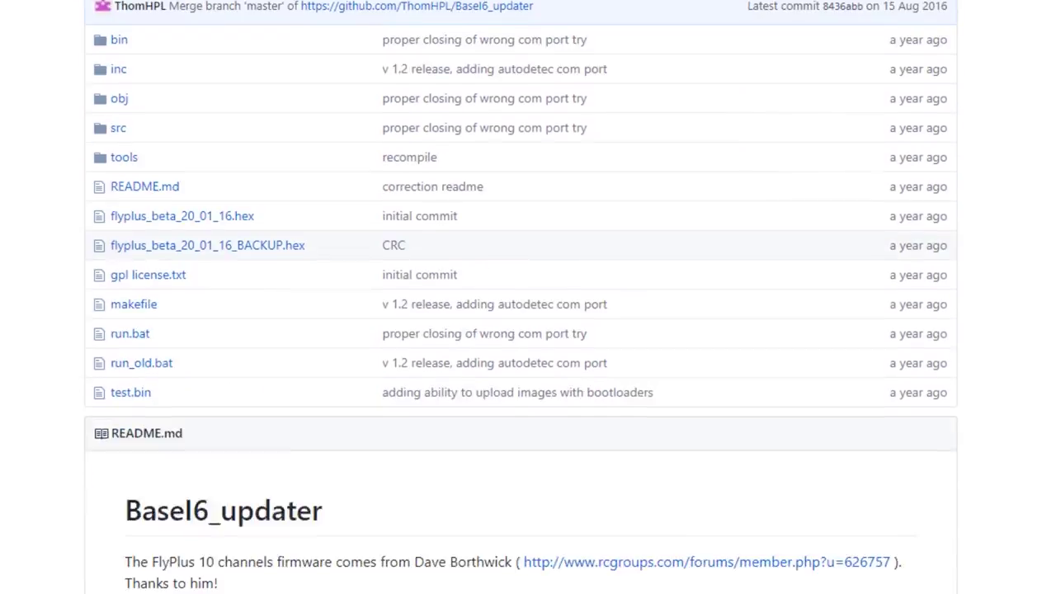
scroll(424, 309, up, 2)
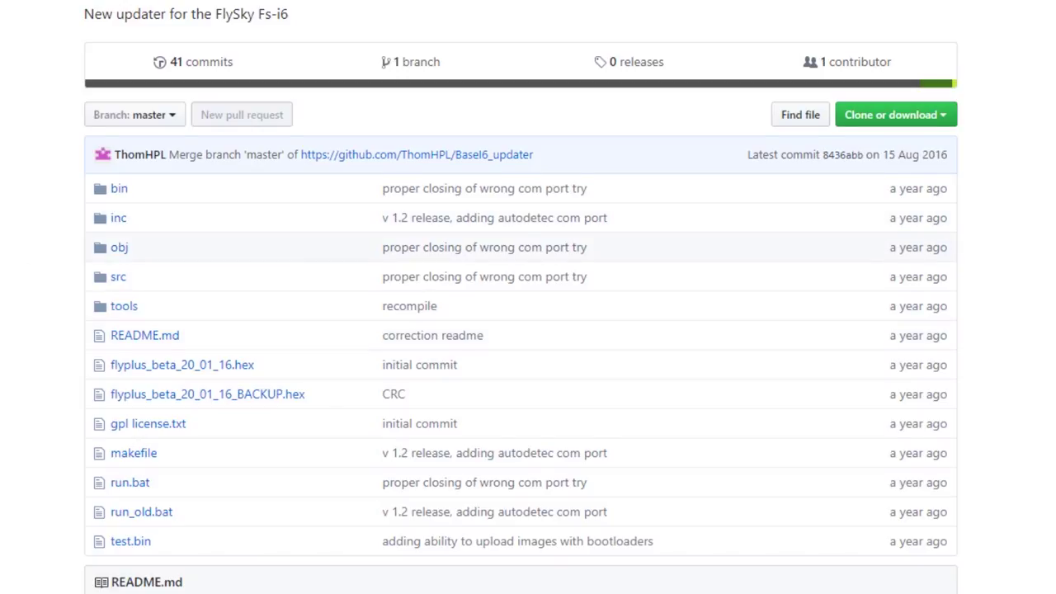
scroll(288, 219, down, 8)
scroll(557, 557, down, 1)
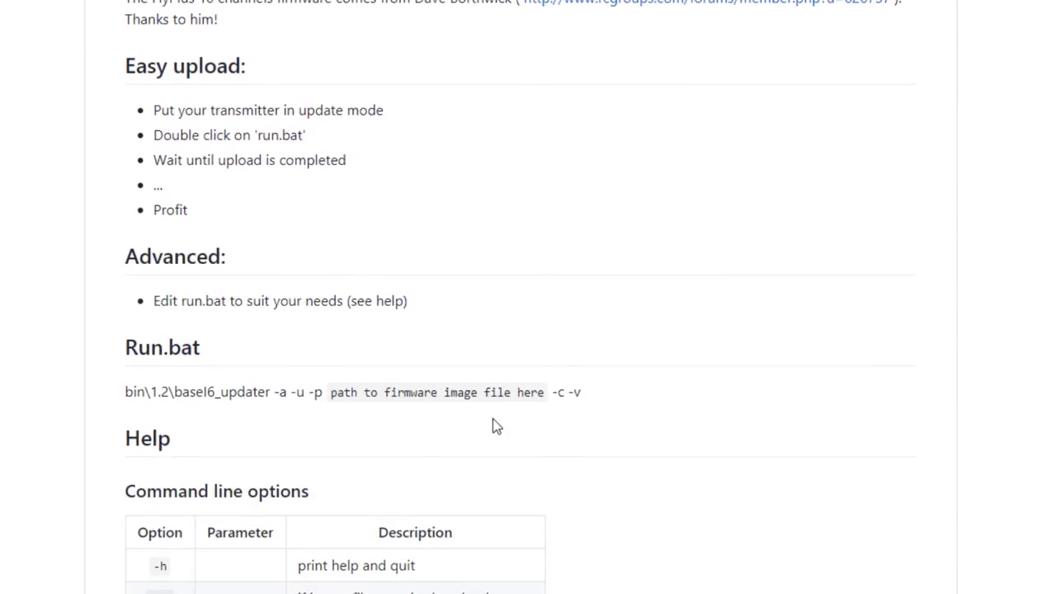
scroll(492, 419, down, 5)
scroll(43, 367, up, 15)
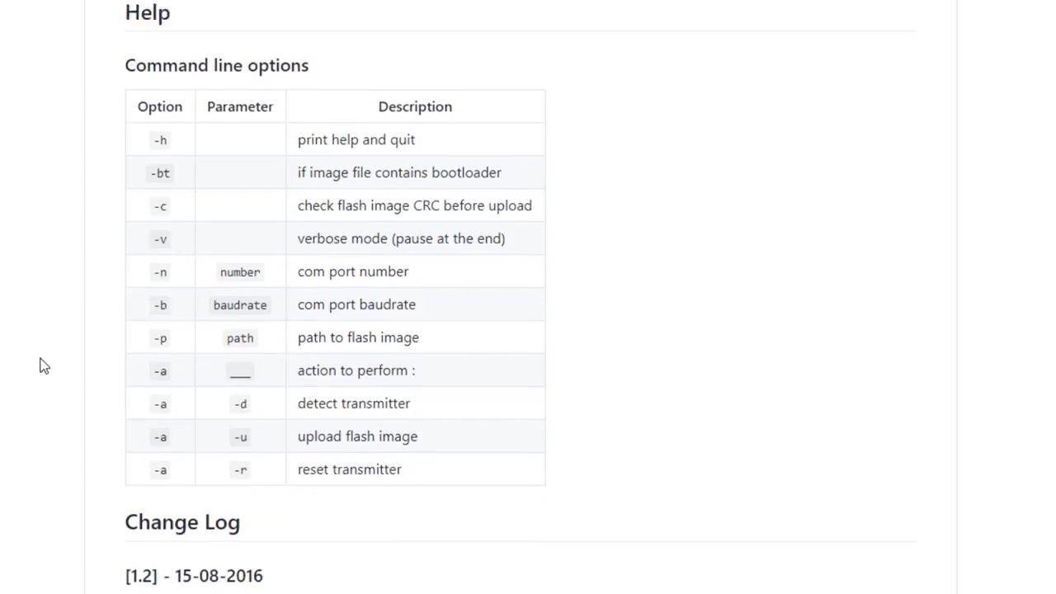
scroll(44, 368, up, 3)
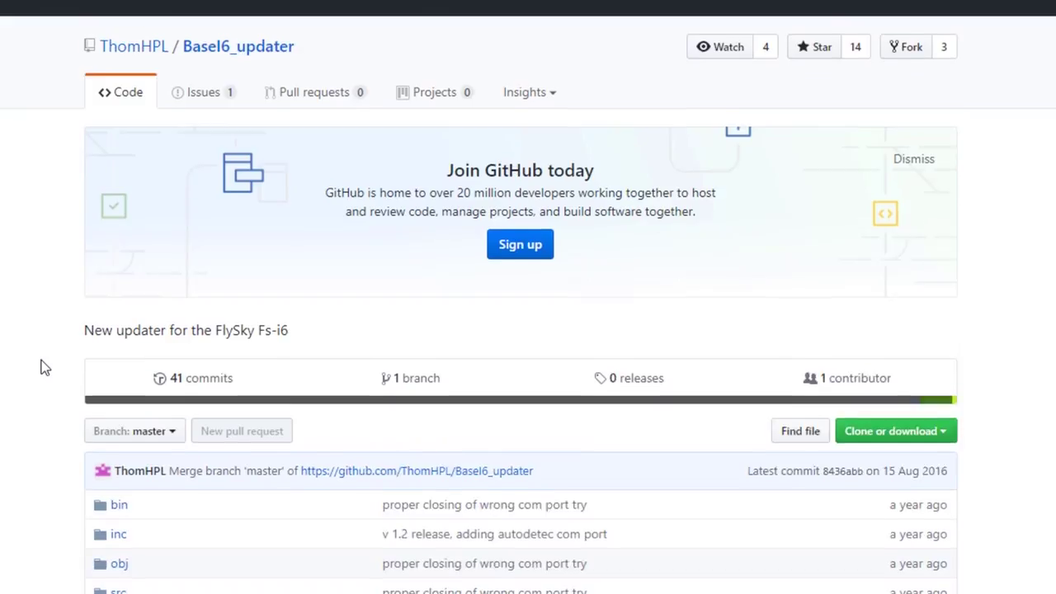
scroll(45, 368, down, 18)
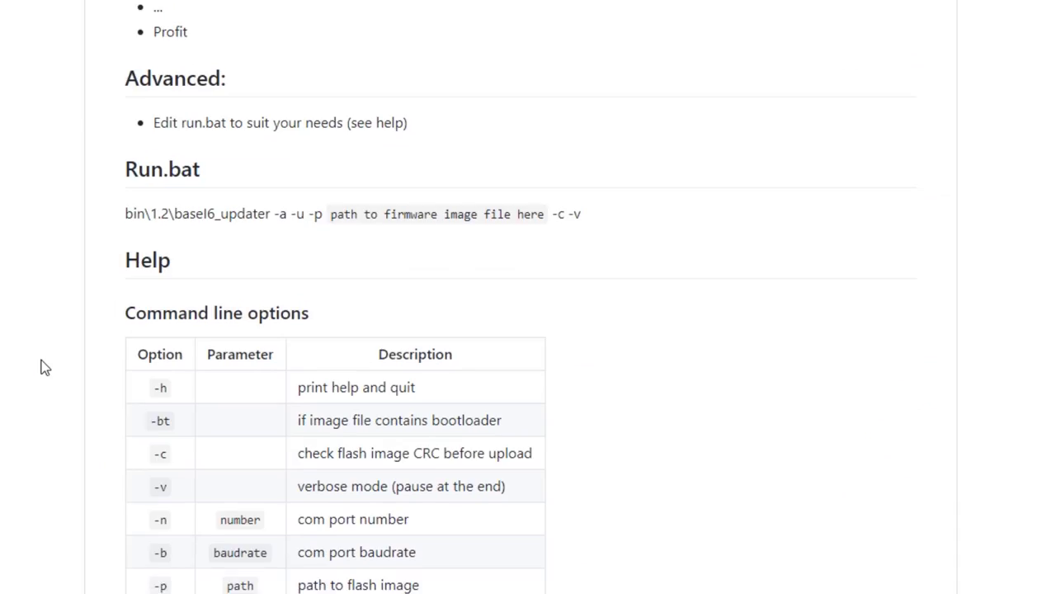
scroll(44, 368, up, 18)
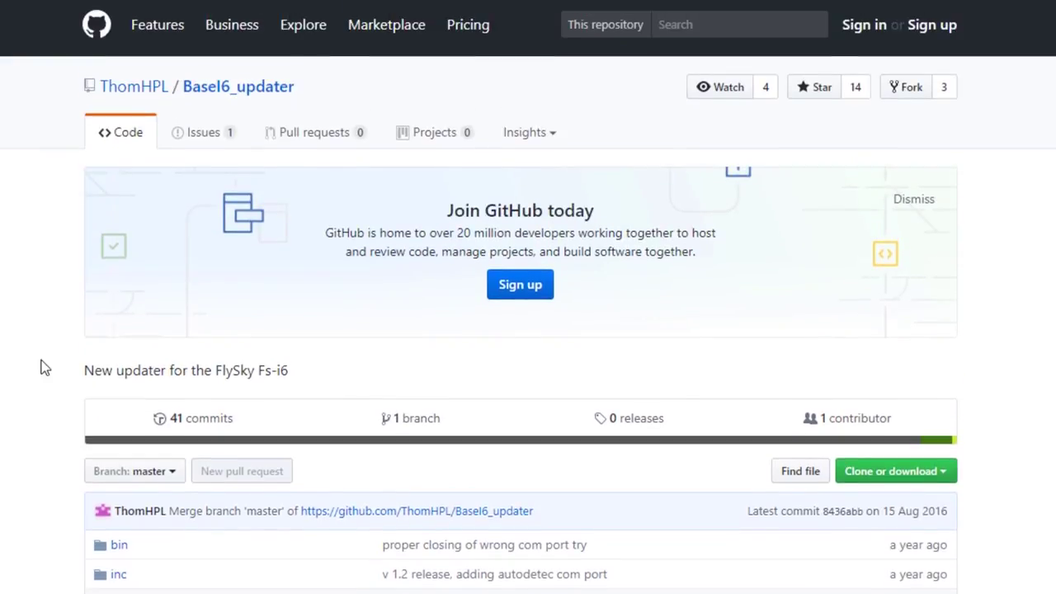
scroll(44, 368, down, 5)
scroll(41, 365, up, 5)
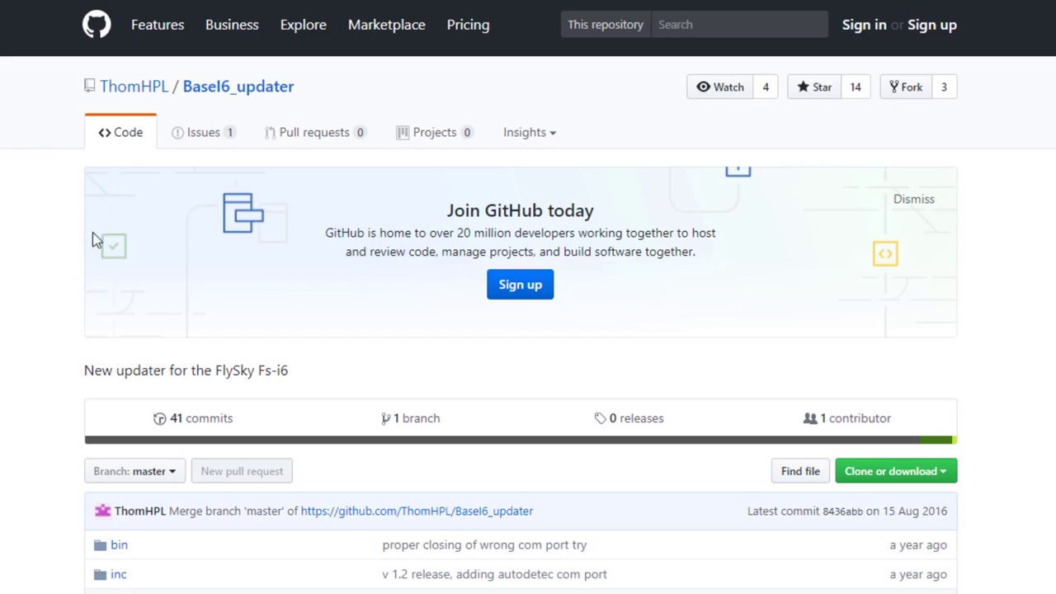